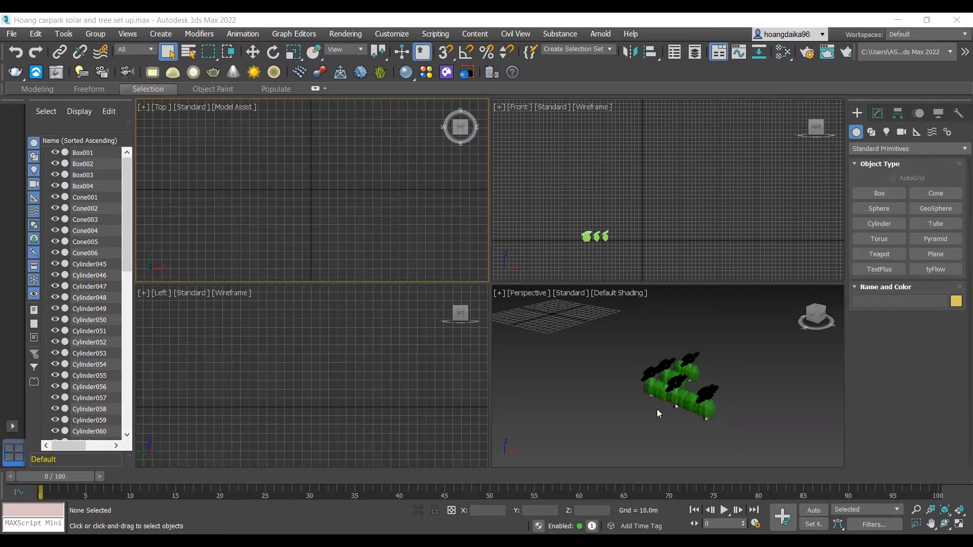
Step: Examine the existing solar structures and green foliage in the Perspective and Top views
{"action": "scroll", "coordinate": [687, 397], "scroll_direction": "up", "scroll_amount": 5}
{"action": "scroll", "coordinate": [681, 396], "scroll_direction": "down", "scroll_amount": 3}
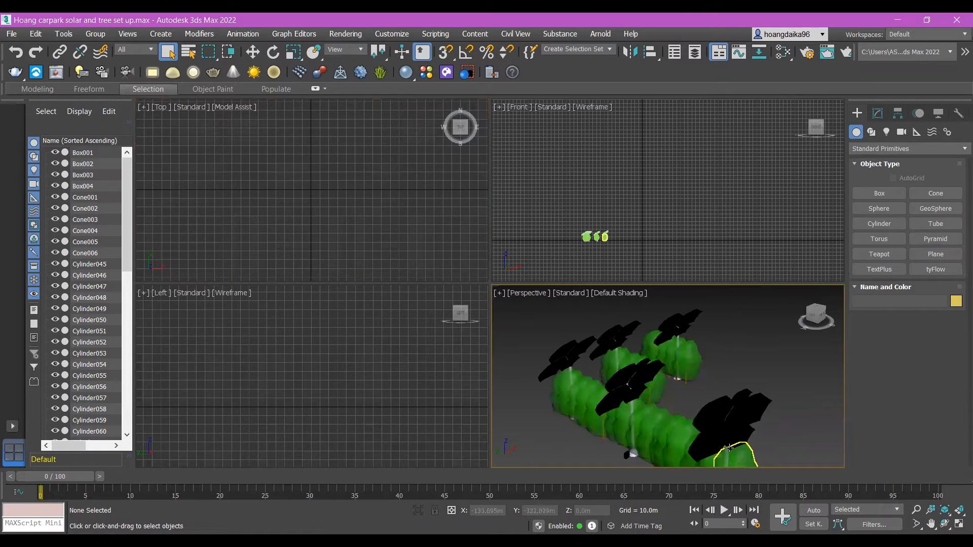
{"action": "scroll", "coordinate": [695, 403], "scroll_direction": "down", "scroll_amount": 4}
{"action": "mouse_move", "coordinate": [673, 391]}
{"action": "middle_mouse_down", "text": "alt"}
{"action": "mouse_move", "coordinate": [706, 411]}
{"action": "mouse_move", "coordinate": [738, 400]}
{"action": "mouse_move", "coordinate": [685, 403]}
{"action": "middle_mouse_up", "text": "alt"}
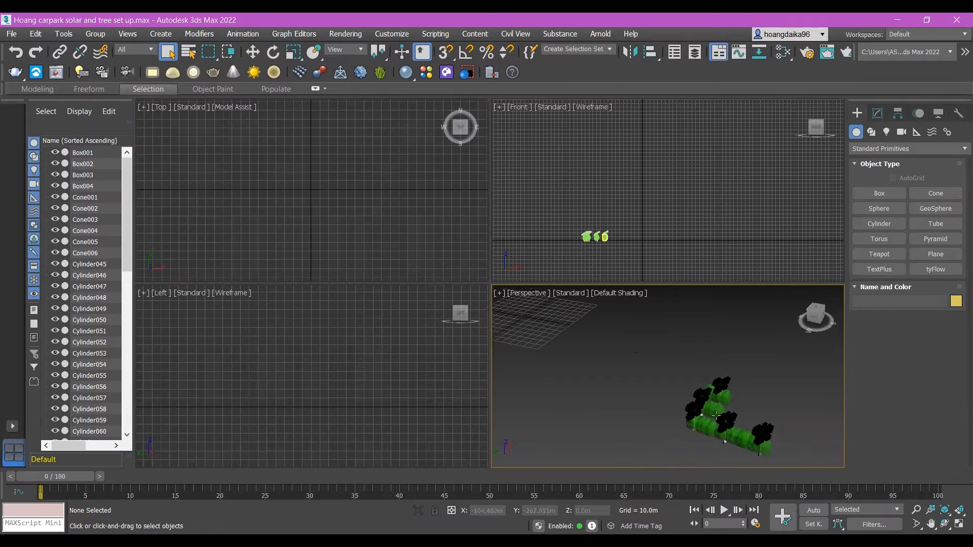
{"action": "scroll", "coordinate": [222, 240], "scroll_direction": "down", "scroll_amount": 3}
{"action": "scroll", "coordinate": [322, 209], "scroll_direction": "up", "scroll_amount": 3}
{"action": "middle_click_drag", "start_coordinate": [252, 257], "coordinate": [333, 119]}
{"action": "scroll", "coordinate": [253, 220], "scroll_direction": "up", "scroll_amount": 2}
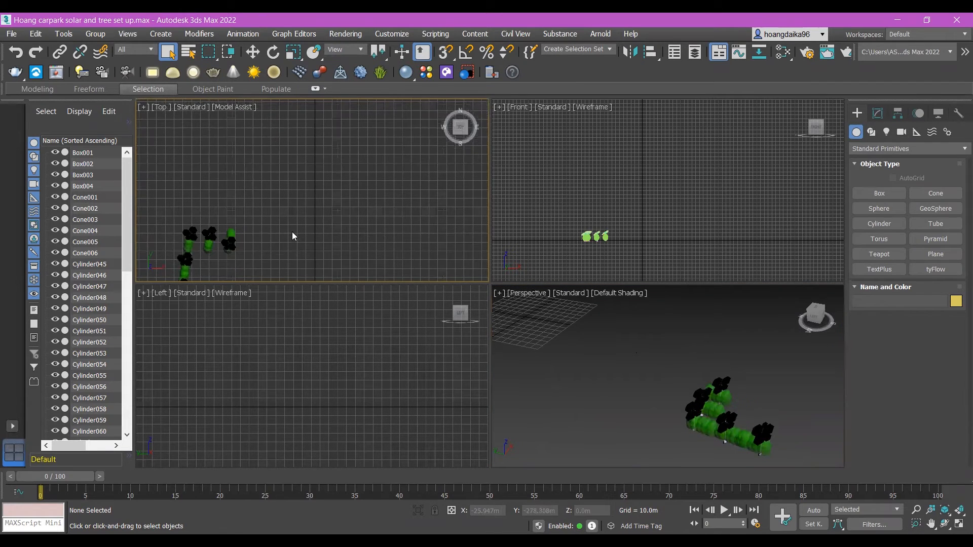
Step: Create a cylinder about 17.6 m in radius and 7.5 m high on empty ground in the Top view
{"action": "left_click", "coordinate": [877, 224]}
{"action": "scroll", "coordinate": [304, 206], "scroll_direction": "up", "scroll_amount": 2}
{"action": "left_click_drag", "start_coordinate": [335, 188], "coordinate": [367, 187]}
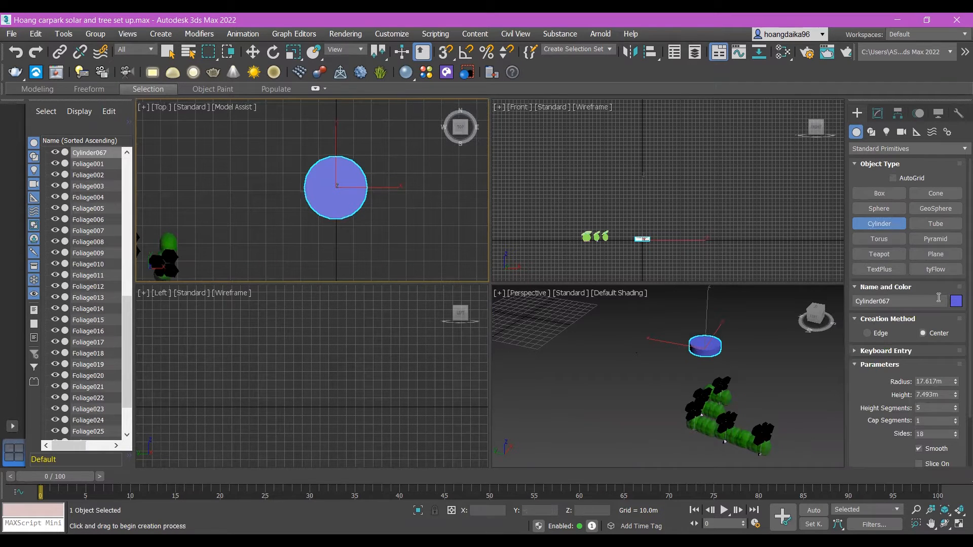
Step: Set the new cylinder's height segments to 1 and its sides to 6
{"action": "scroll", "coordinate": [734, 357], "scroll_direction": "up", "scroll_amount": 4}
{"action": "scroll", "coordinate": [679, 355], "scroll_direction": "up", "scroll_amount": 5}
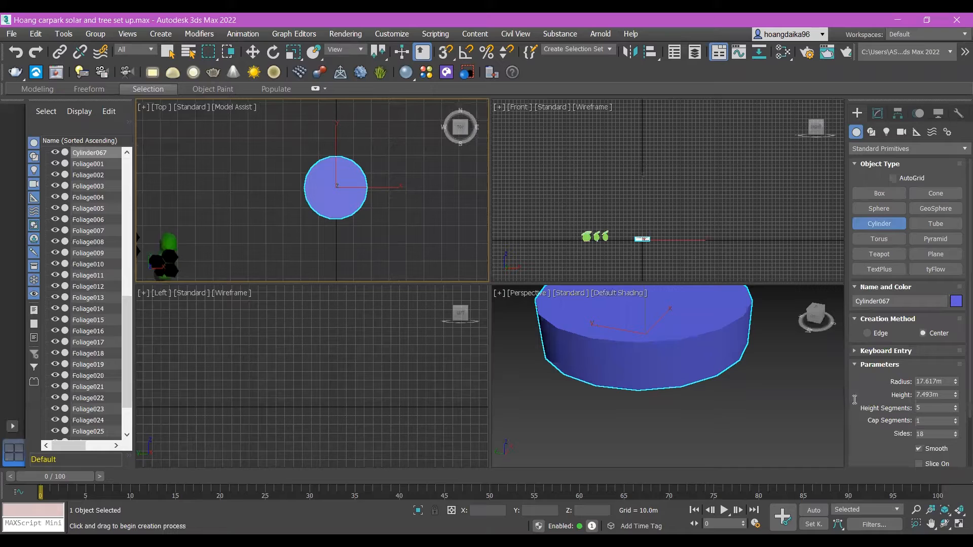
{"action": "type", "text": "1"}
{"action": "left_click", "coordinate": [931, 434]}
{"action": "type", "text": "67"}
{"action": "key", "text": "BackSpace"}
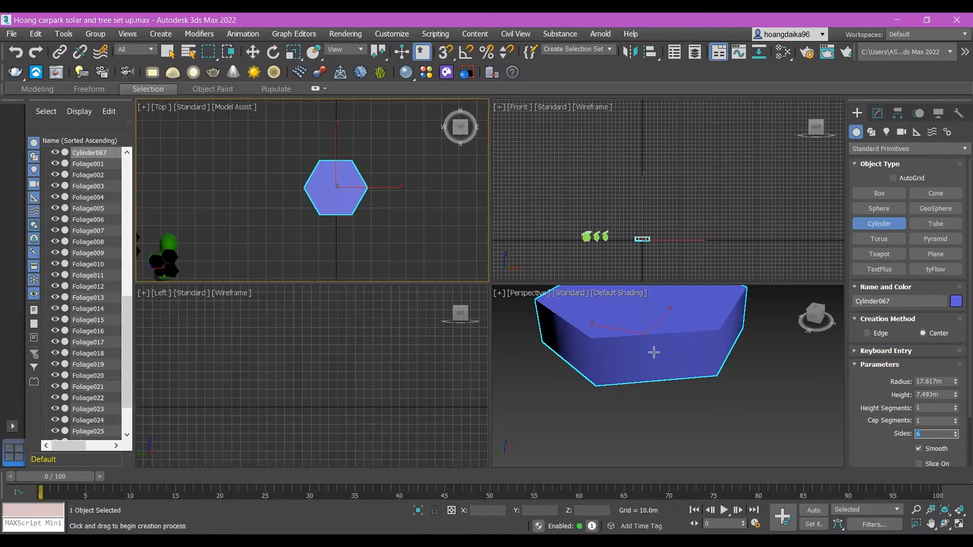
Step: Scale the hexagonal cylinder to about 130% horizontally and flatten it to about 22% along Z
{"action": "left_click", "coordinate": [293, 52]}
{"action": "left_click_drag", "start_coordinate": [645, 312], "coordinate": [654, 425]}
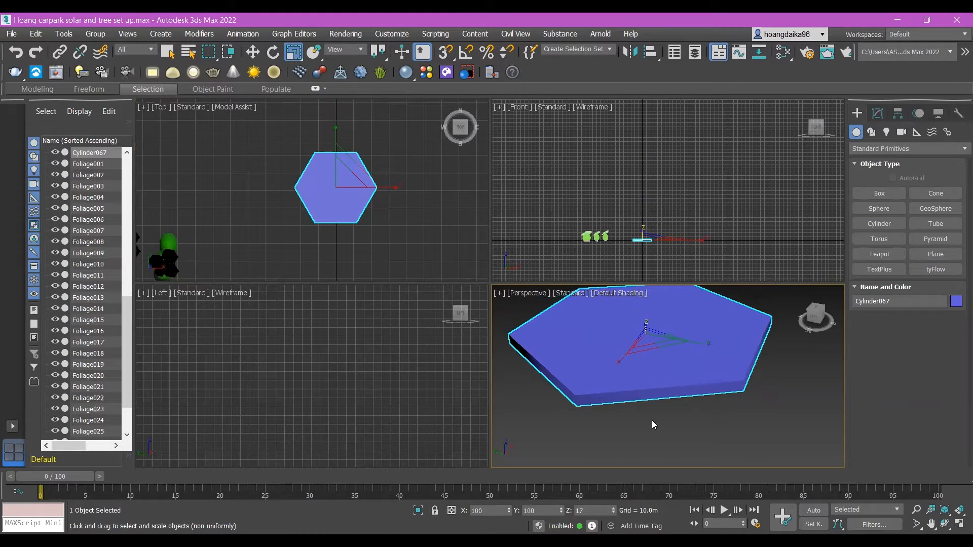
{"action": "left_click", "coordinate": [765, 391]}
{"action": "left_click", "coordinate": [654, 392]}
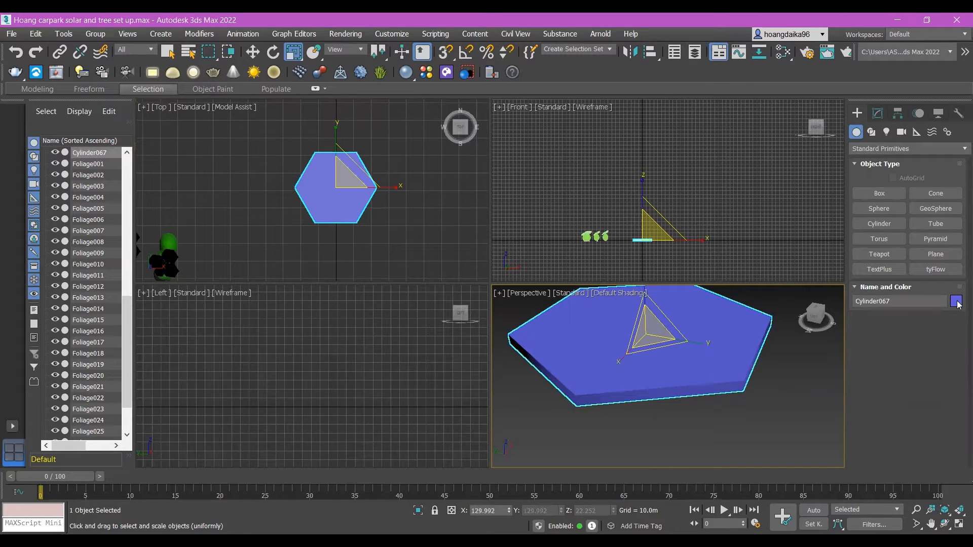
Step: Change the hexagonal slab's object color to light blue
{"action": "left_click", "coordinate": [957, 301]}
{"action": "left_click", "coordinate": [588, 246]}
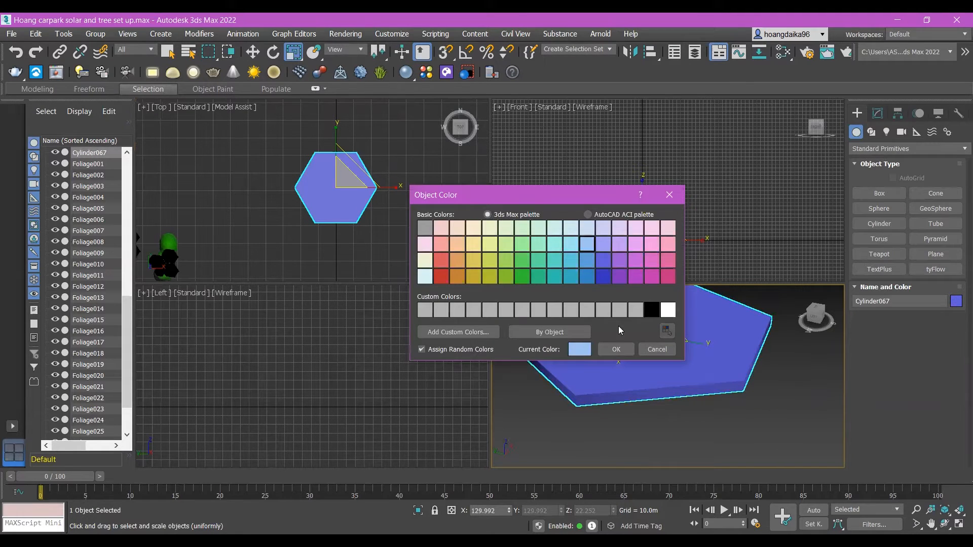
{"action": "left_click", "coordinate": [616, 349]}
{"action": "left_click", "coordinate": [788, 399]}
{"action": "left_click", "coordinate": [734, 381]}
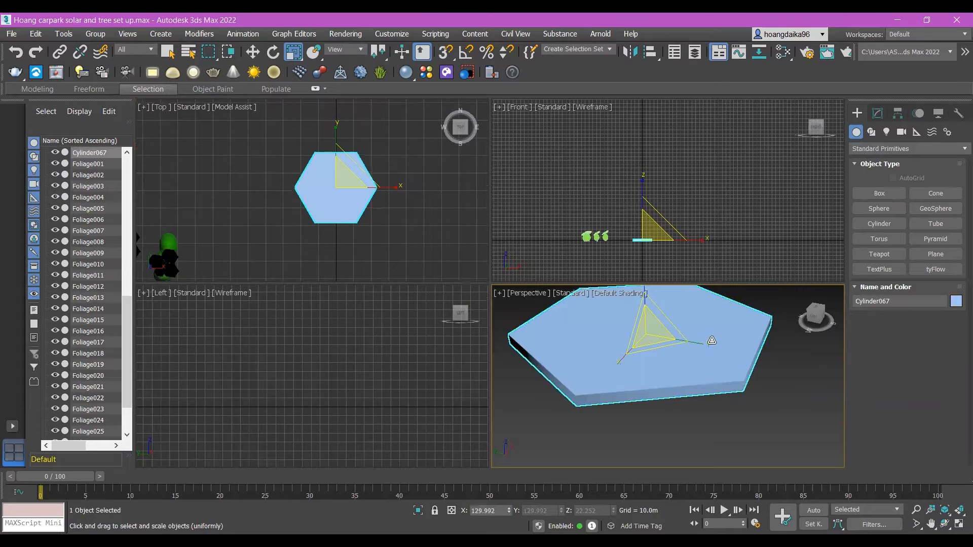
Step: Maximize the Perspective viewport and convert the hexagonal slab to an Editable Poly
{"action": "left_click", "coordinate": [500, 299]}
{"action": "left_click", "coordinate": [588, 306]}
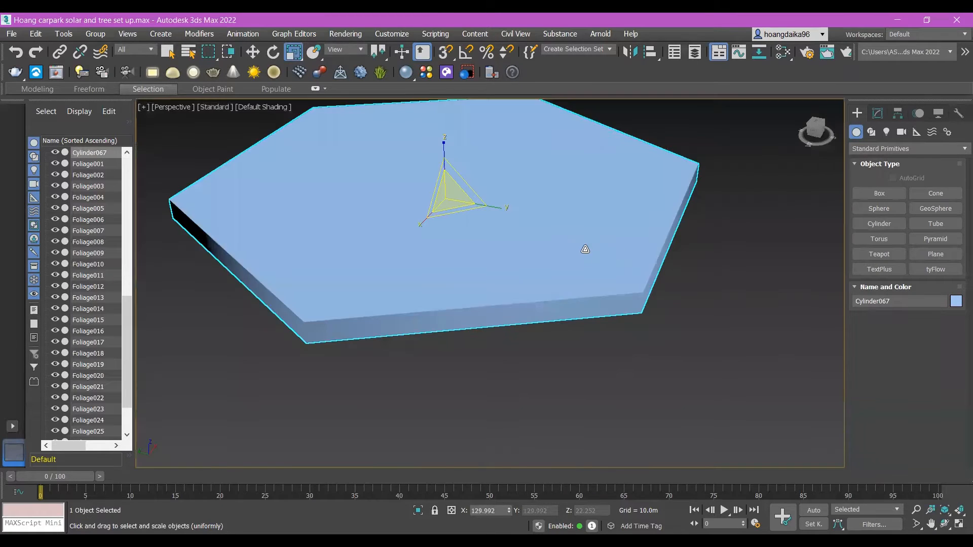
{"action": "middle_click_drag", "start_coordinate": [585, 250], "coordinate": [626, 329]}
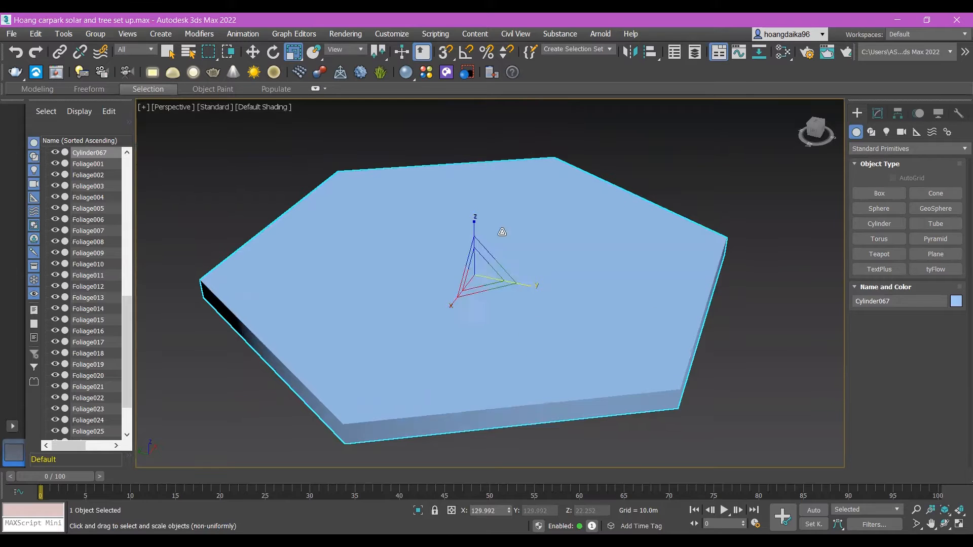
{"action": "left_click", "coordinate": [253, 52]}
{"action": "right_click", "coordinate": [566, 339]}
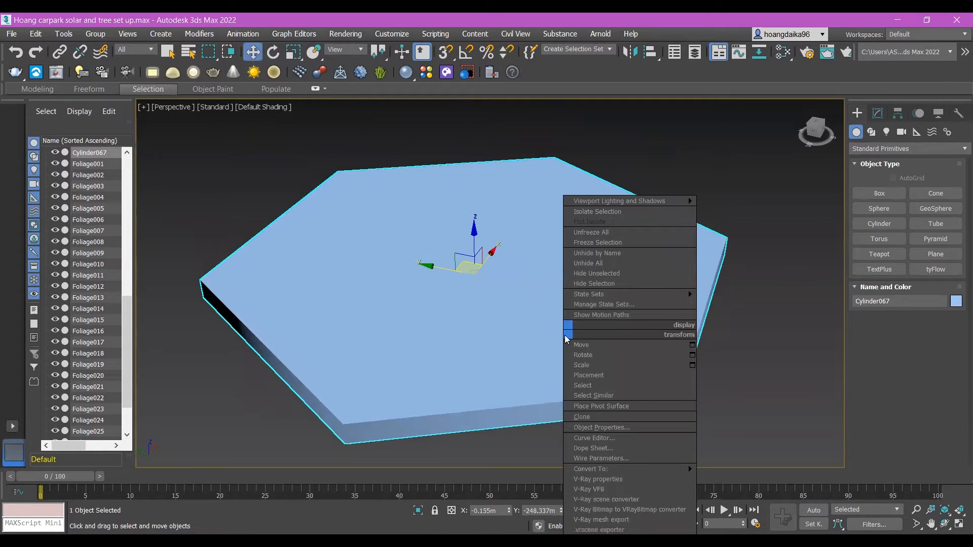
{"action": "mouse_move", "coordinate": [627, 467]}
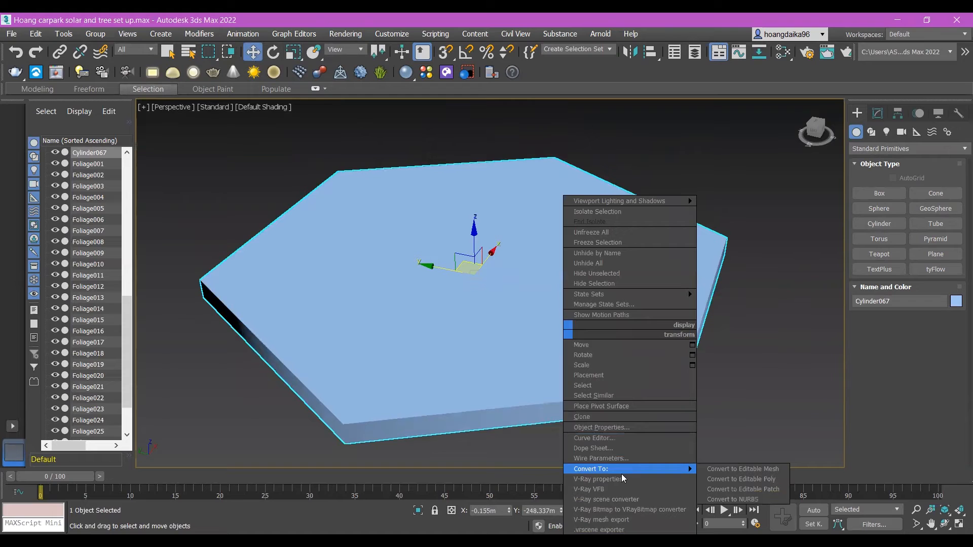
{"action": "left_click", "coordinate": [784, 479]}
Step: Select all six side polygons around the hexagonal slab's rim at Polygon level
{"action": "left_click", "coordinate": [918, 292]}
{"action": "left_click", "coordinate": [613, 413]}
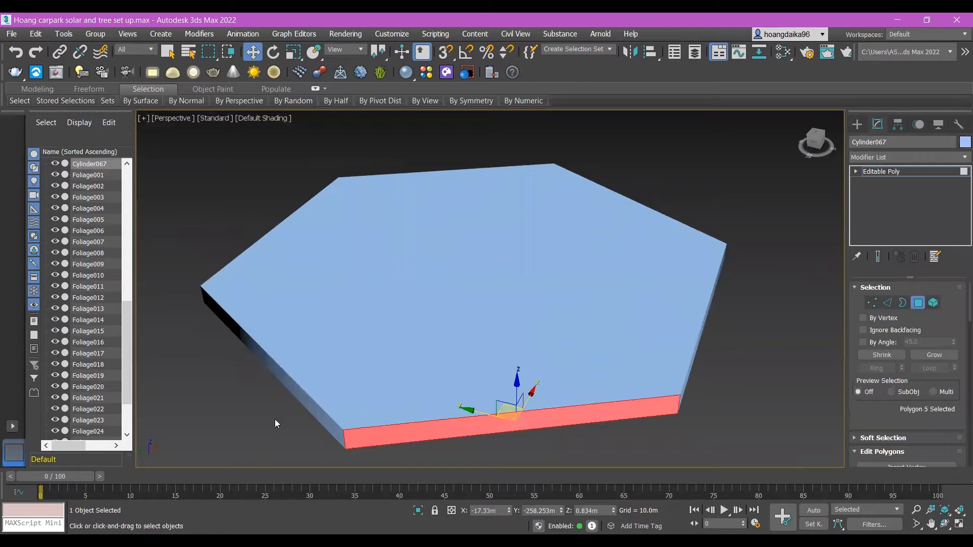
{"action": "middle_click_drag", "start_coordinate": [304, 347], "coordinate": [569, 357], "text": "alt"}
{"action": "scroll", "coordinate": [550, 283], "scroll_direction": "down", "scroll_amount": 5}
{"action": "left_click", "coordinate": [569, 356], "text": "ctrl"}
{"action": "left_click", "coordinate": [442, 346], "text": "ctrl"}
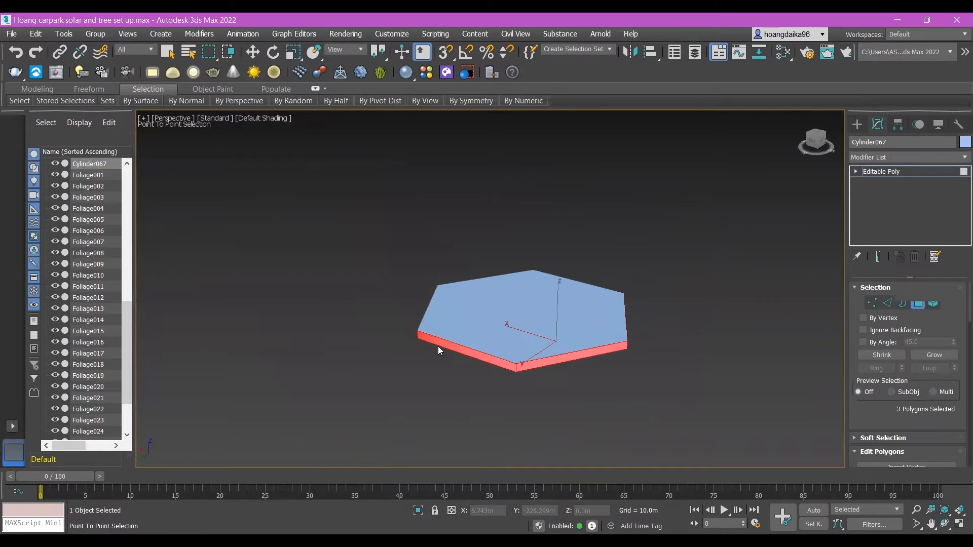
{"action": "key", "text": "w"}
{"action": "middle_click_drag", "start_coordinate": [443, 314], "coordinate": [599, 286], "text": "alt"}
{"action": "left_click", "coordinate": [581, 359], "text": "ctrl"}
{"action": "left_click", "coordinate": [448, 359], "text": "ctrl"}
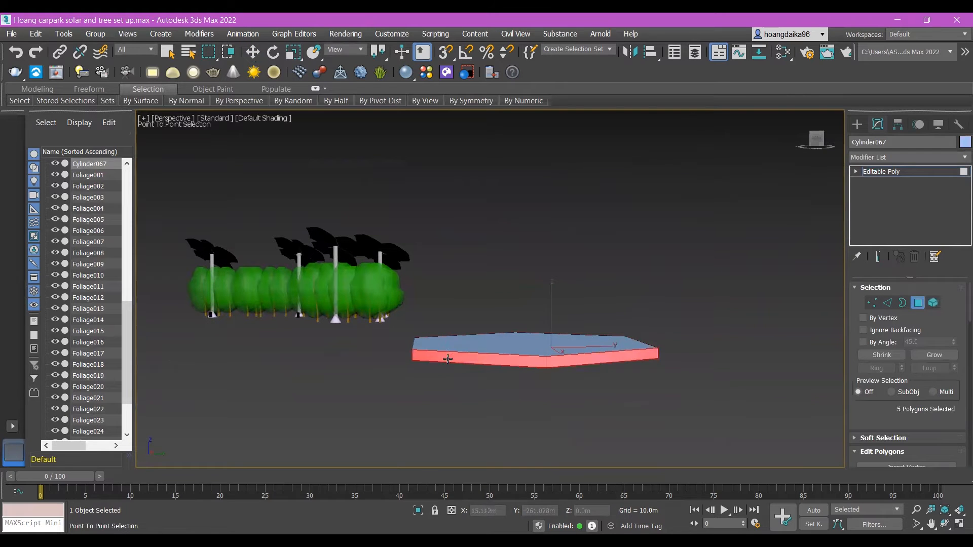
{"action": "key", "text": "w"}
{"action": "middle_click_drag", "start_coordinate": [471, 360], "coordinate": [515, 374], "text": "alt"}
{"action": "key", "text": "q"}
{"action": "left_click", "coordinate": [520, 374], "text": "ctrl"}
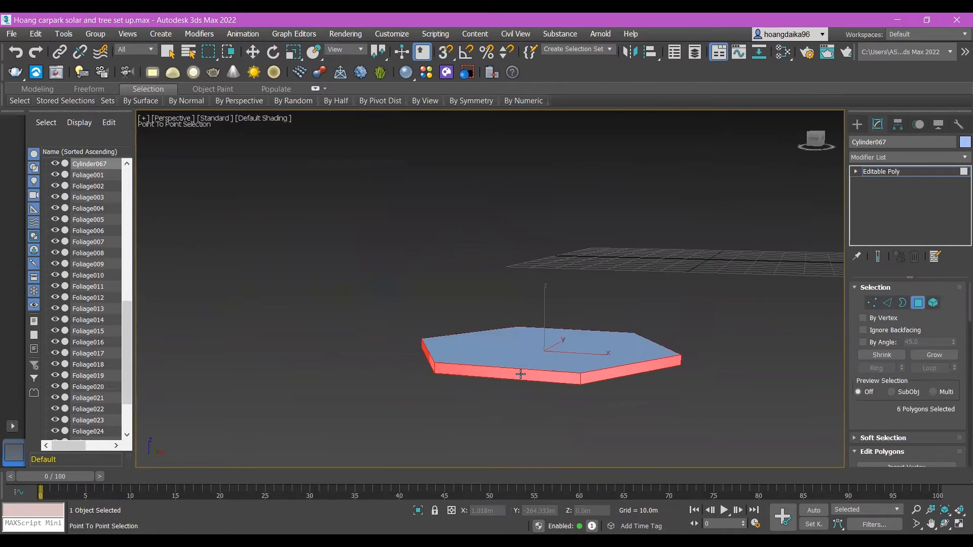
{"action": "key", "text": "w"}
{"action": "middle_click_drag", "start_coordinate": [683, 365], "coordinate": [720, 368], "text": "alt"}
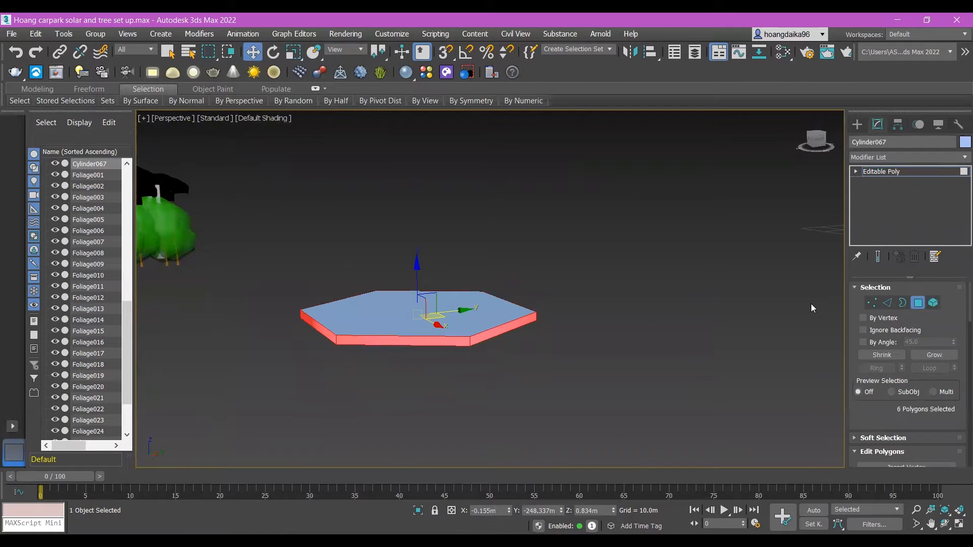
Step: Extrude the six selected side polygons outward with a height of 10 m and a bias of 1.0
{"action": "scroll", "coordinate": [928, 419], "scroll_direction": "down", "scroll_amount": 2}
{"action": "scroll", "coordinate": [928, 422], "scroll_direction": "down", "scroll_amount": 2}
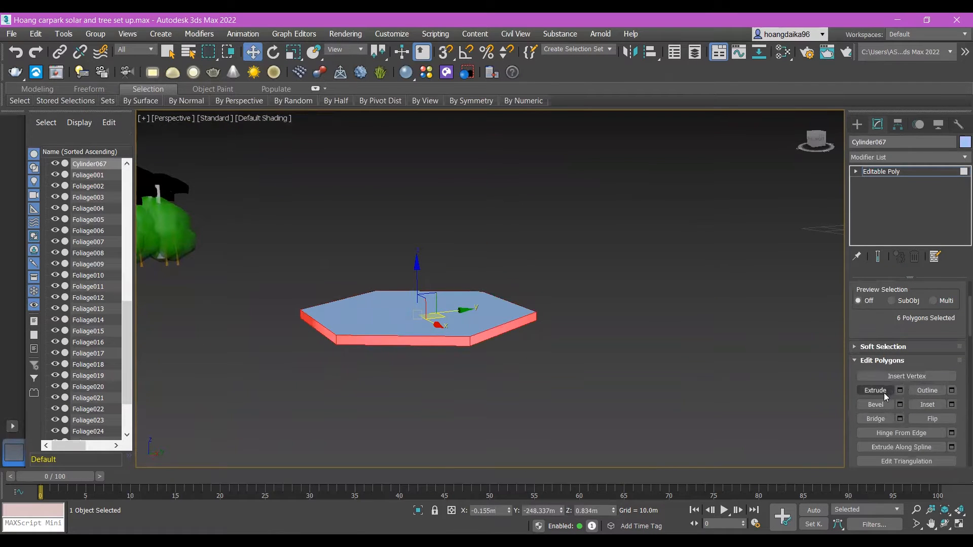
{"action": "left_click", "coordinate": [901, 393]}
{"action": "left_click", "coordinate": [506, 296]}
{"action": "left_click", "coordinate": [516, 314]}
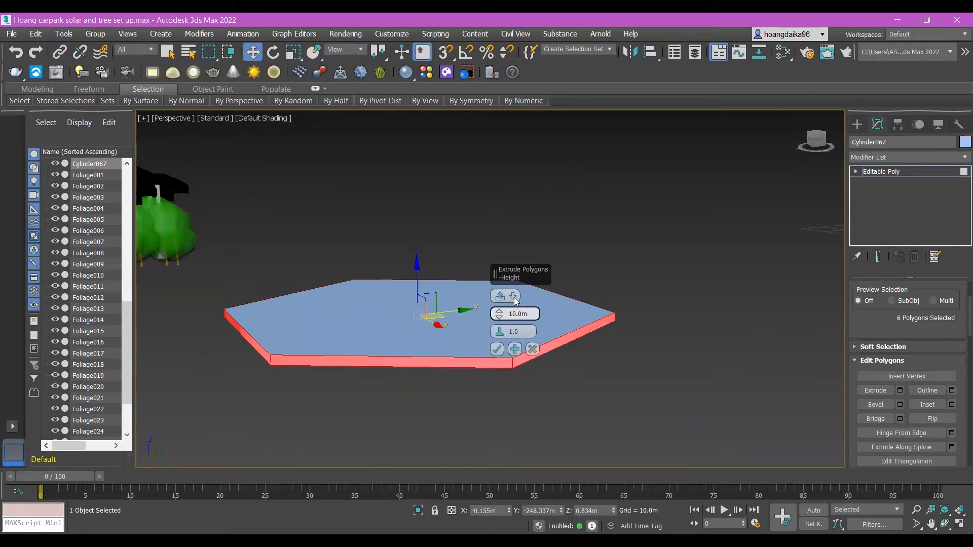
{"action": "left_click", "coordinate": [514, 298]}
{"action": "left_click", "coordinate": [536, 317]}
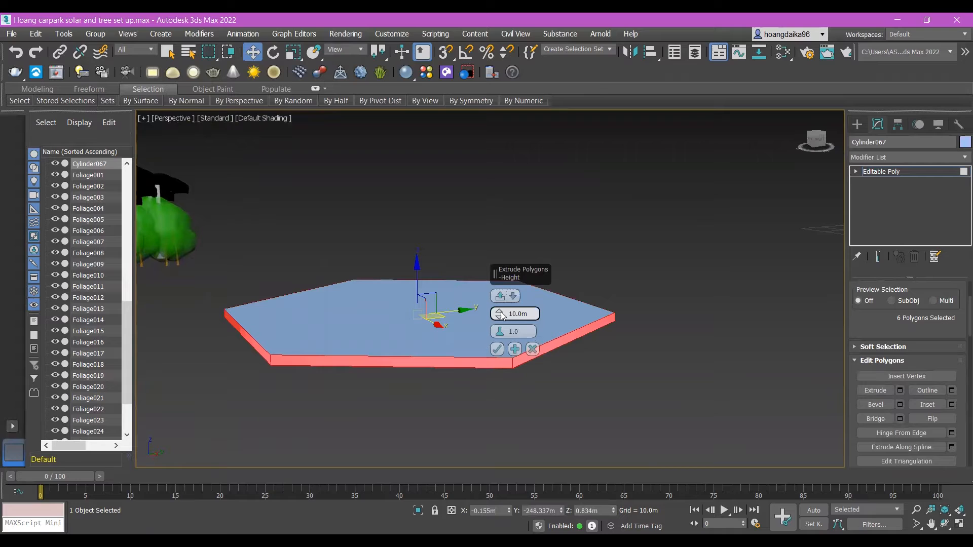
{"action": "left_click", "coordinate": [499, 350]}
Step: Turn on Edged Faces shading and view the slab's top face from above
{"action": "left_click", "coordinate": [287, 123]}
{"action": "left_click", "coordinate": [264, 119]}
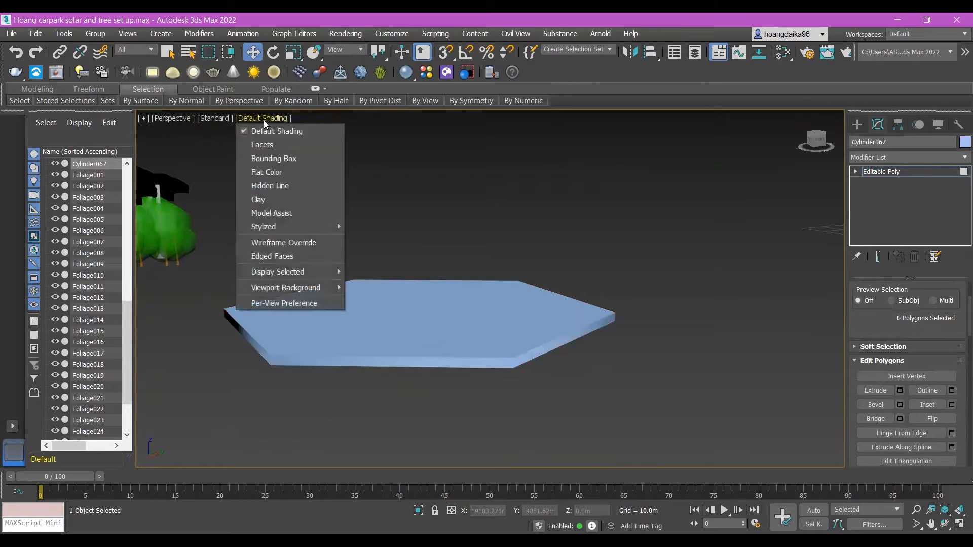
{"action": "left_click", "coordinate": [303, 258]}
{"action": "middle_click_drag", "start_coordinate": [452, 313], "coordinate": [365, 226], "text": "alt"}
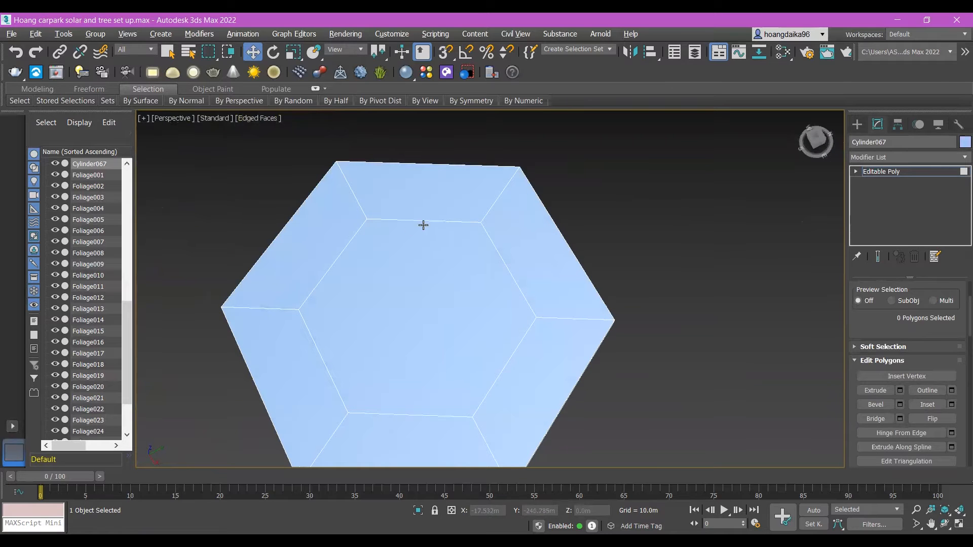
Step: Select one radial edge on the slab's top at Edge level and extend the selection to its full ring
{"action": "left_click", "coordinate": [563, 321]}
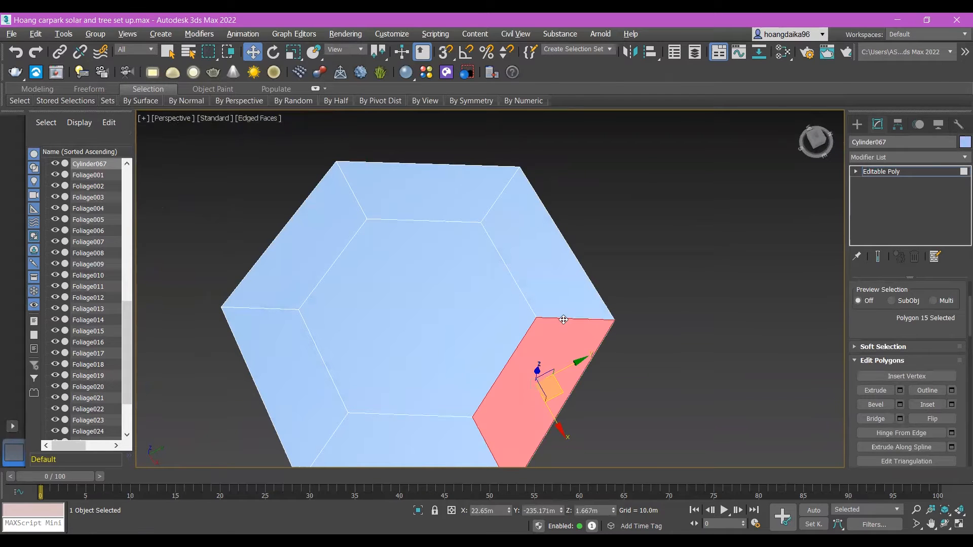
{"action": "left_click", "coordinate": [693, 293]}
{"action": "scroll", "coordinate": [908, 355], "scroll_direction": "up", "scroll_amount": 4}
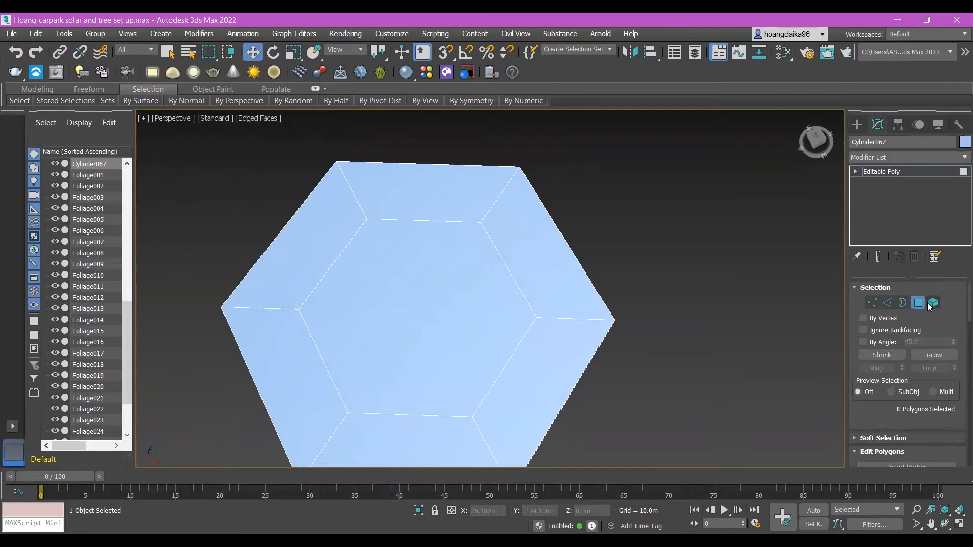
{"action": "left_click", "coordinate": [918, 303]}
{"action": "left_click", "coordinate": [888, 302]}
{"action": "left_click", "coordinate": [565, 318]}
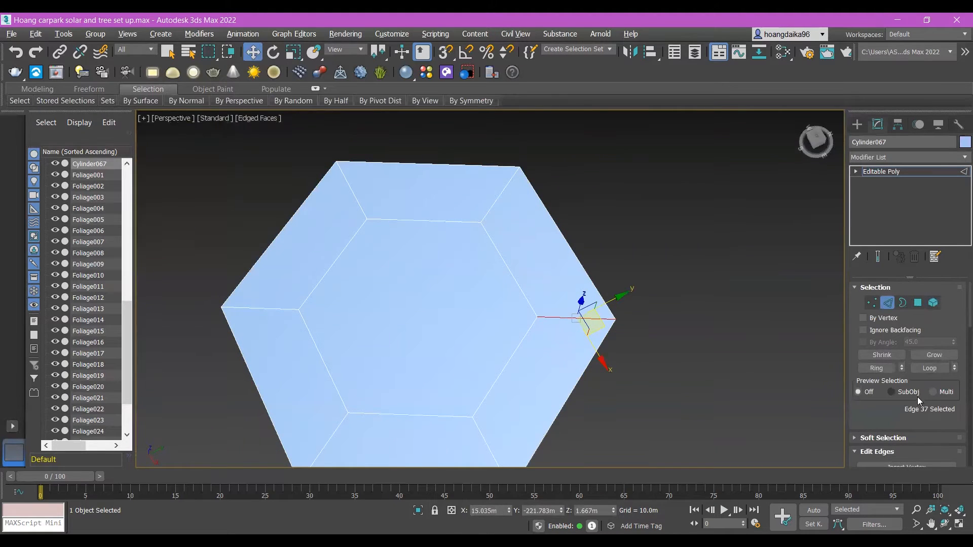
{"action": "left_click", "coordinate": [883, 370]}
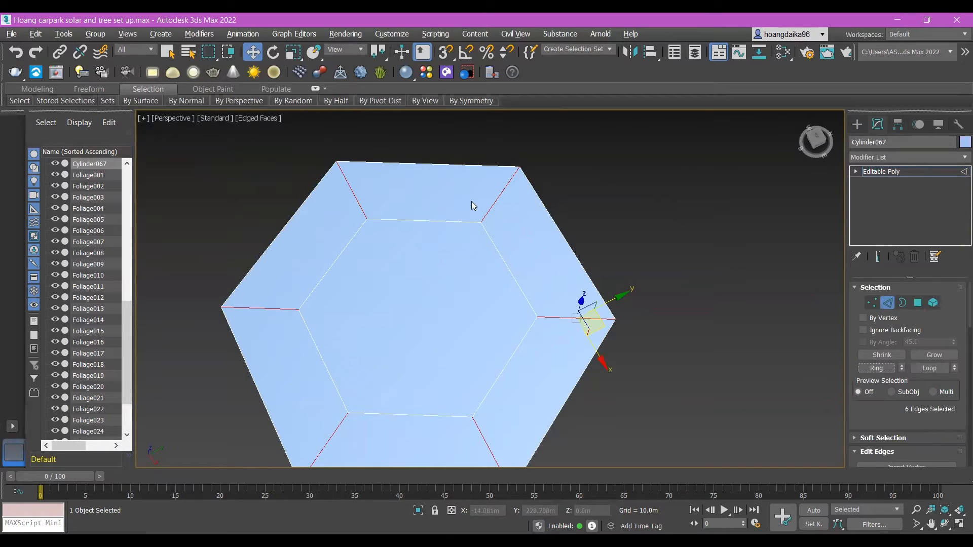
Step: Try to connect the ring of radial edges with two segments
{"action": "scroll", "coordinate": [901, 373], "scroll_direction": "down", "scroll_amount": 5}
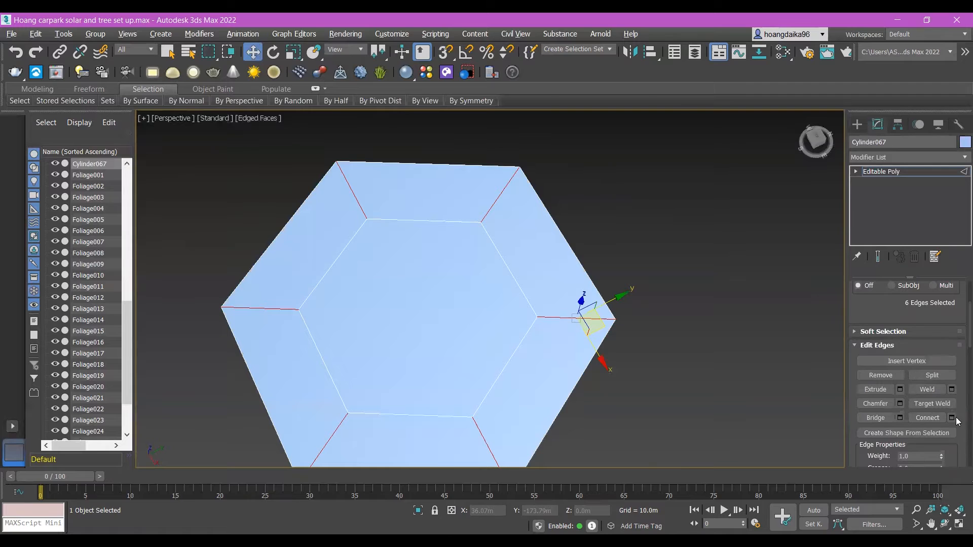
{"action": "left_click", "coordinate": [954, 422]}
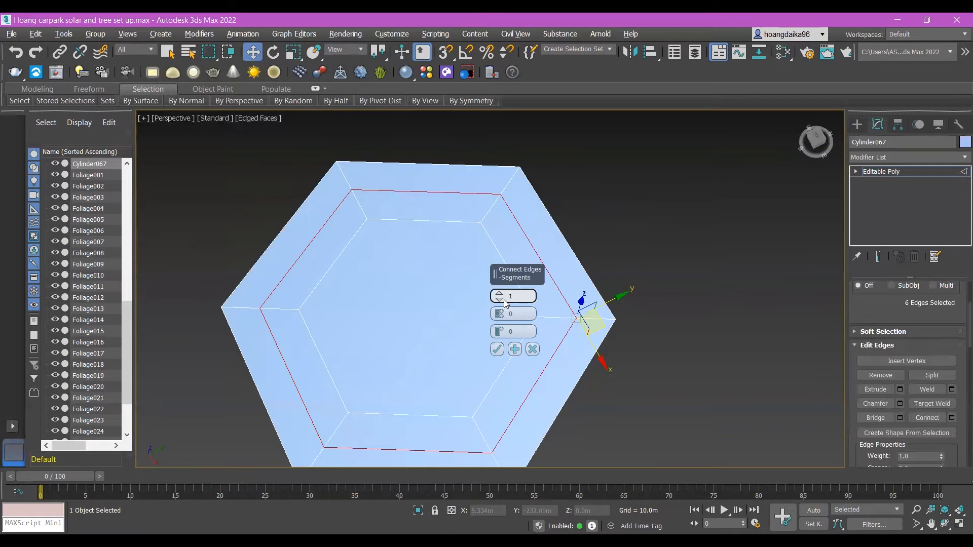
{"action": "left_click", "coordinate": [499, 293]}
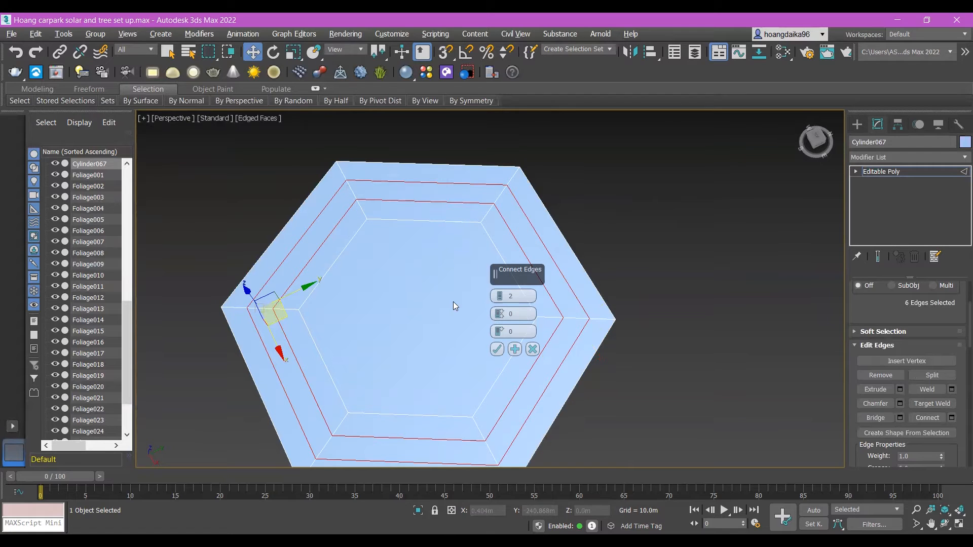
{"action": "scroll", "coordinate": [925, 330], "scroll_direction": "up", "scroll_amount": 3}
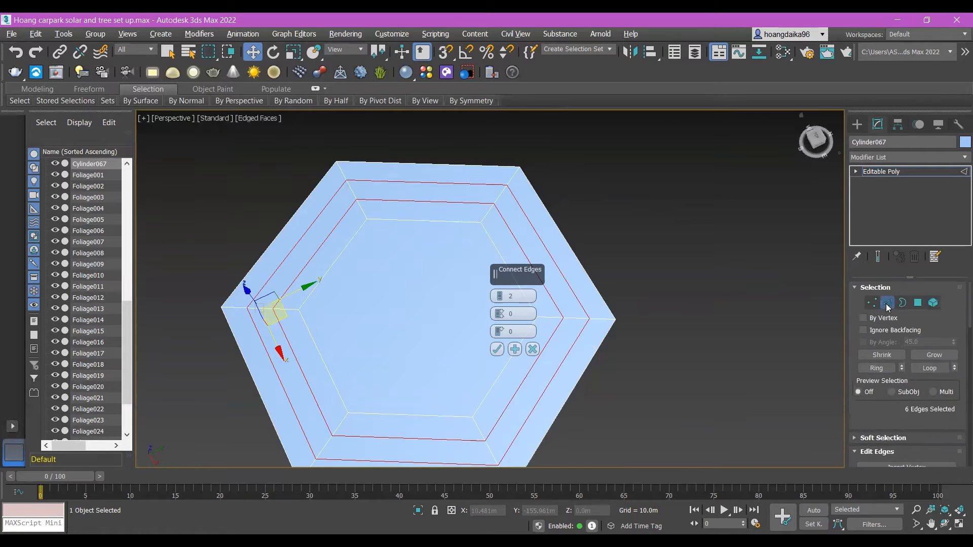
{"action": "left_click", "coordinate": [888, 304]}
{"action": "left_click", "coordinate": [918, 303]}
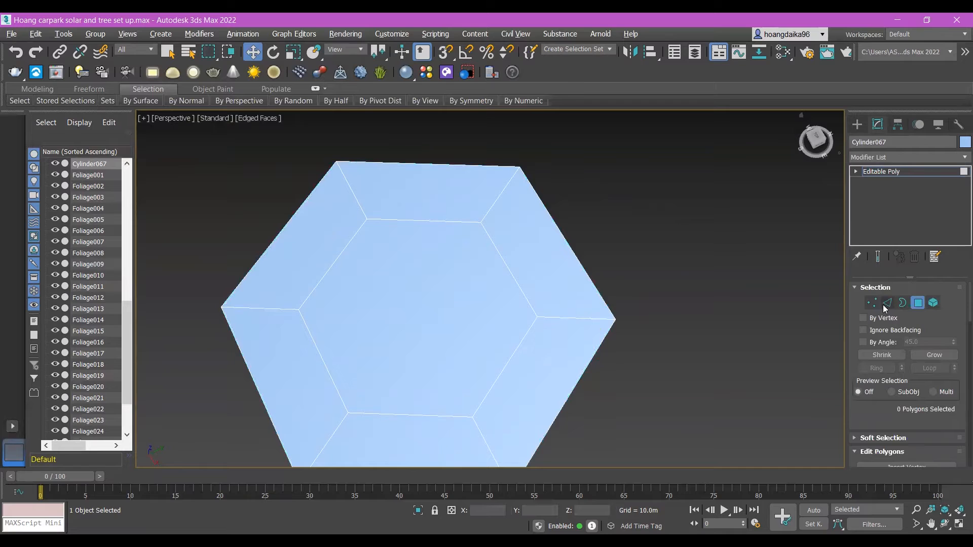
Step: Connect the six selected radial edges on the slab's top with 2 segments, using pinch 0 and slide 0
{"action": "key", "text": "2"}
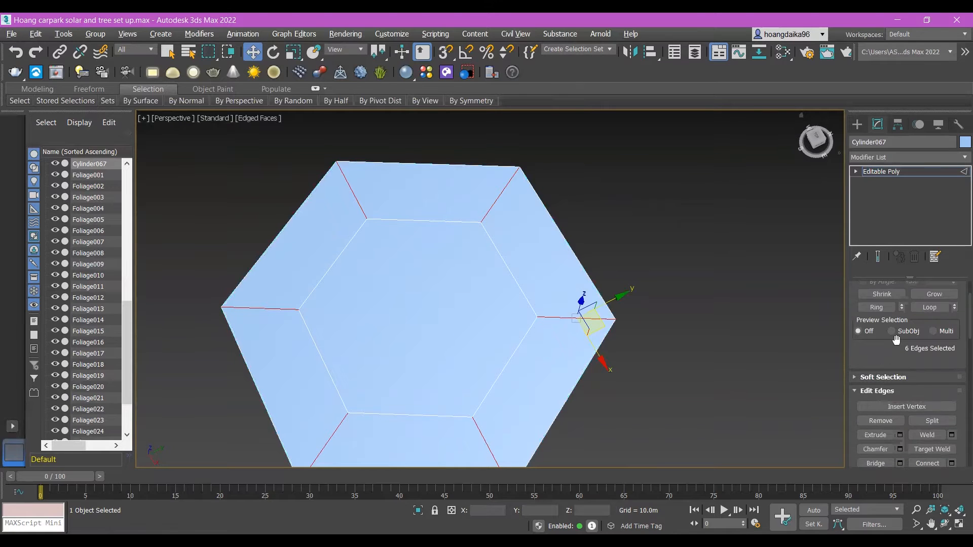
{"action": "scroll", "coordinate": [918, 380], "scroll_direction": "down", "scroll_amount": 2}
{"action": "scroll", "coordinate": [918, 380], "scroll_direction": "down", "scroll_amount": 3}
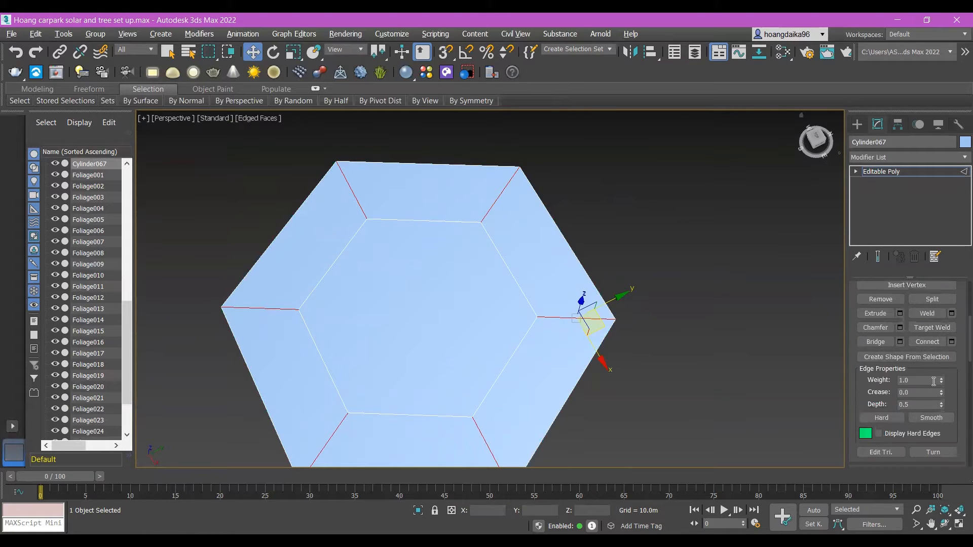
{"action": "scroll", "coordinate": [932, 375], "scroll_direction": "up", "scroll_amount": 1}
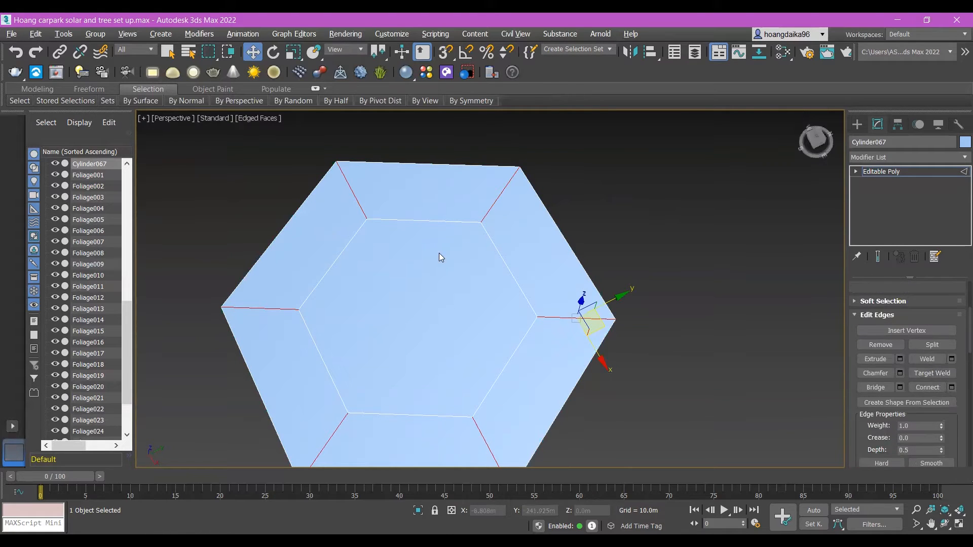
{"action": "left_click", "coordinate": [951, 389]}
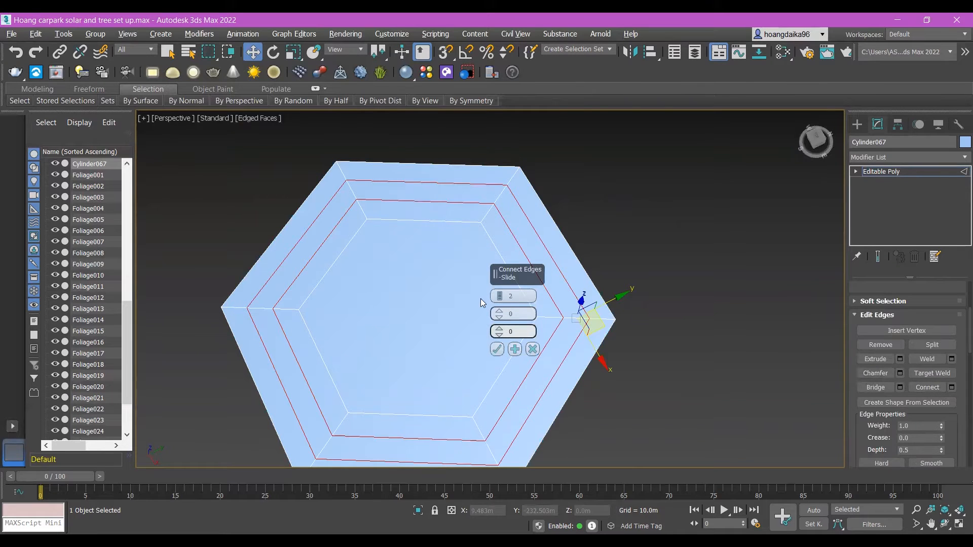
{"action": "left_click", "coordinate": [497, 349]}
Step: Select the six polygons of the middle ring on the slab's top and raise them along Z to about 3.6 m
{"action": "scroll", "coordinate": [918, 349], "scroll_direction": "up", "scroll_amount": 9}
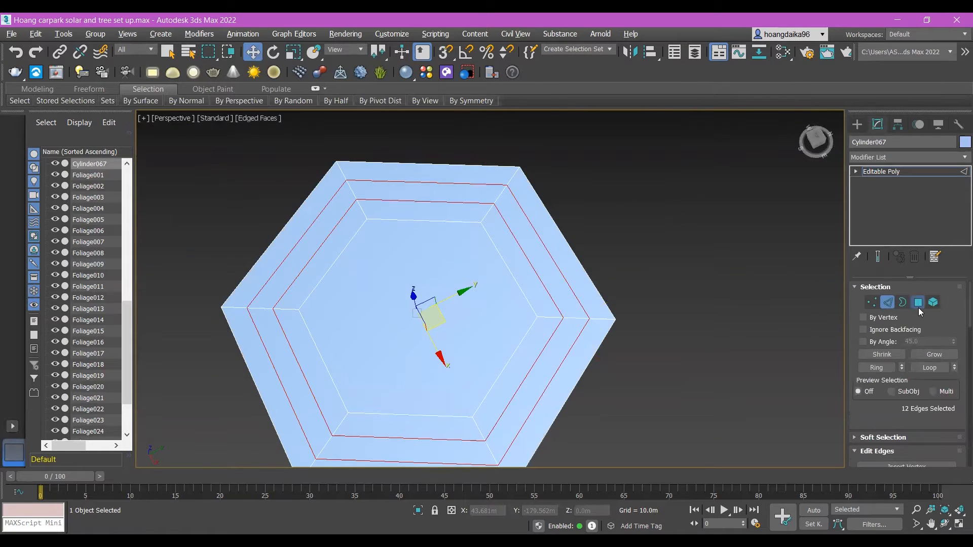
{"action": "left_click", "coordinate": [918, 303]}
{"action": "left_click", "coordinate": [523, 224]}
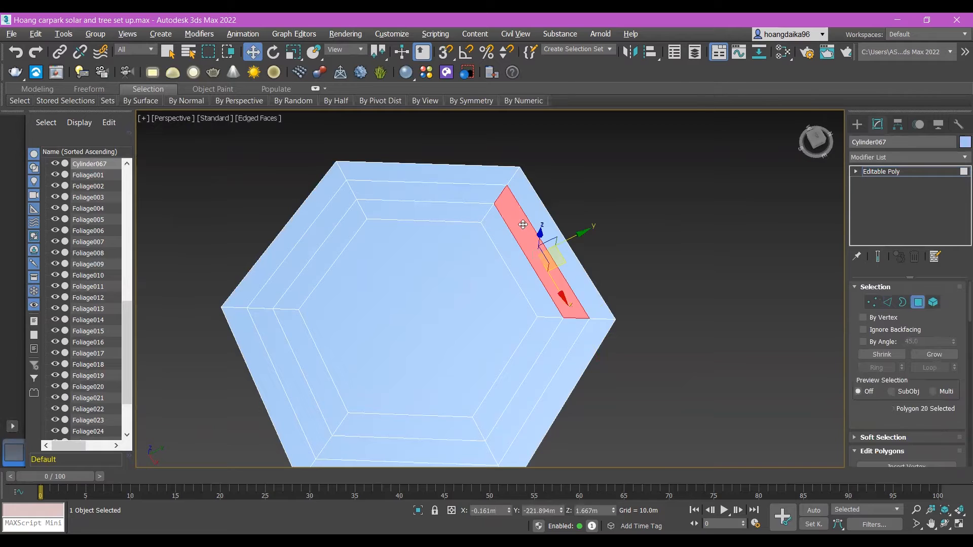
{"action": "left_click", "coordinate": [436, 192]}
{"action": "left_click", "coordinate": [339, 217], "text": "ctrl"}
{"action": "left_click", "coordinate": [275, 344], "text": "ctrl"}
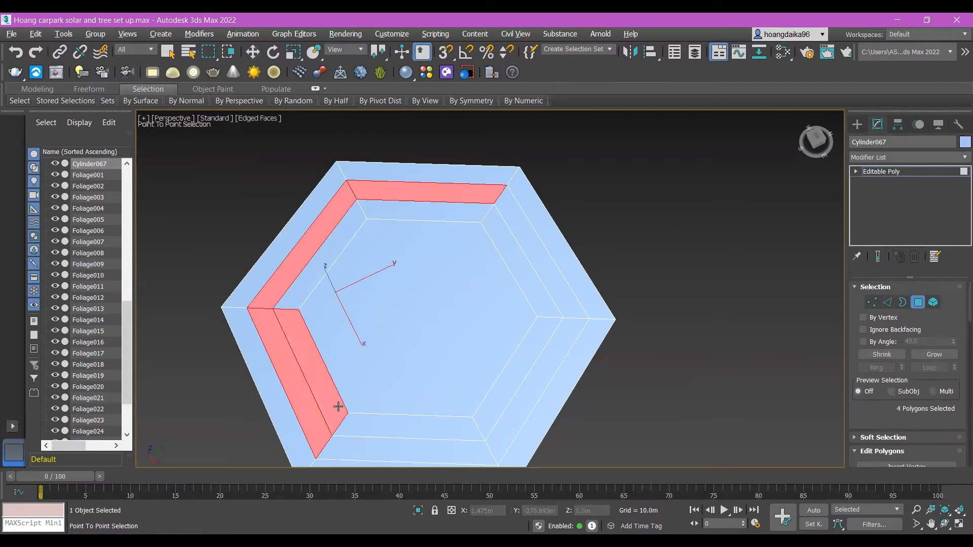
{"action": "left_click", "coordinate": [390, 446], "text": "ctrl"}
{"action": "left_click", "coordinate": [515, 421], "text": "ctrl"}
{"action": "left_click", "coordinate": [556, 292], "text": "ctrl"}
{"action": "key", "text": "w"}
{"action": "scroll", "coordinate": [604, 317], "scroll_direction": "down", "scroll_amount": 4}
{"action": "scroll", "coordinate": [512, 315], "scroll_direction": "up", "scroll_amount": 4}
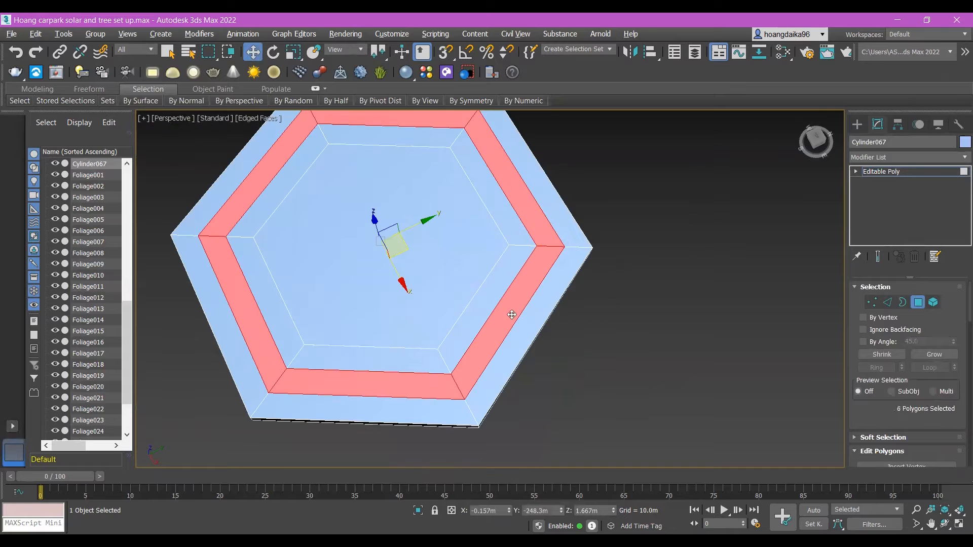
{"action": "middle_click_drag", "start_coordinate": [421, 345], "coordinate": [389, 305], "text": "alt"}
{"action": "mouse_move", "coordinate": [378, 198]}
{"action": "left_mouse_down"}
{"action": "mouse_move", "coordinate": [368, 162]}
{"action": "mouse_move", "coordinate": [369, 190]}
{"action": "mouse_move", "coordinate": [369, 180]}
{"action": "left_mouse_up"}
{"action": "mouse_move", "coordinate": [603, 263]}
{"action": "middle_mouse_down", "text": "alt"}
{"action": "mouse_move", "coordinate": [560, 229]}
{"action": "mouse_move", "coordinate": [612, 272]}
{"action": "middle_mouse_up", "text": "alt"}
{"action": "left_click_drag", "start_coordinate": [374, 184], "coordinate": [373, 176]}
{"action": "key", "text": "z"}
{"action": "scroll", "coordinate": [451, 200], "scroll_direction": "down", "scroll_amount": 5}
{"action": "middle_click_drag", "start_coordinate": [583, 287], "coordinate": [629, 325], "text": "alt"}
{"action": "left_click", "coordinate": [444, 249]}
{"action": "left_click", "coordinate": [597, 304]}
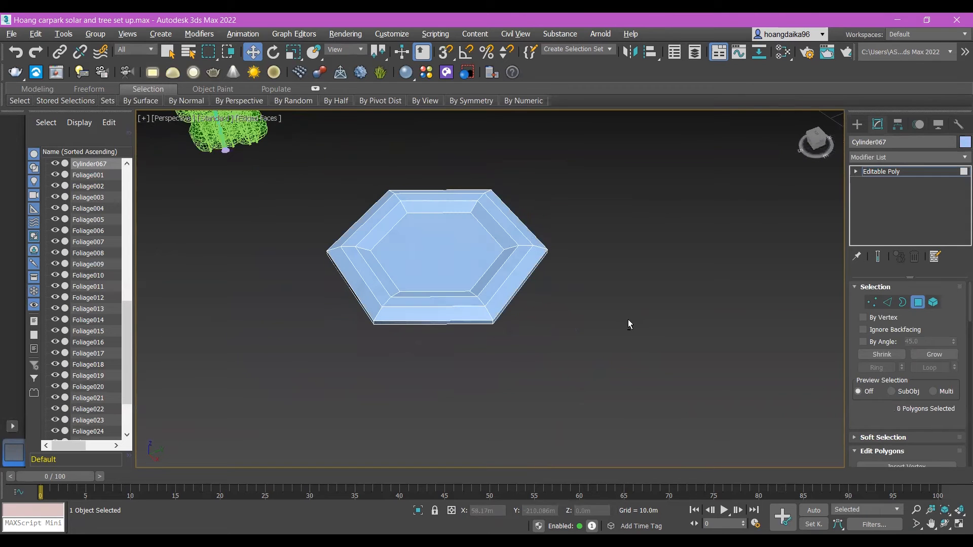
Step: Reselect the six raised ring polygons and lower them slightly along Z
{"action": "left_click", "coordinate": [517, 231]}
{"action": "left_click", "coordinate": [426, 207], "text": "ctrl"}
{"action": "key", "text": "w"}
{"action": "left_click", "coordinate": [401, 204], "text": "alt"}
{"action": "left_click", "coordinate": [423, 198], "text": "ctrl"}
{"action": "left_click", "coordinate": [387, 205], "text": "ctrl"}
{"action": "left_click", "coordinate": [367, 274], "text": "ctrl"}
{"action": "left_click", "coordinate": [425, 307], "text": "ctrl"}
{"action": "left_click", "coordinate": [425, 302], "text": "ctrl"}
{"action": "left_click", "coordinate": [511, 269], "text": "ctrl"}
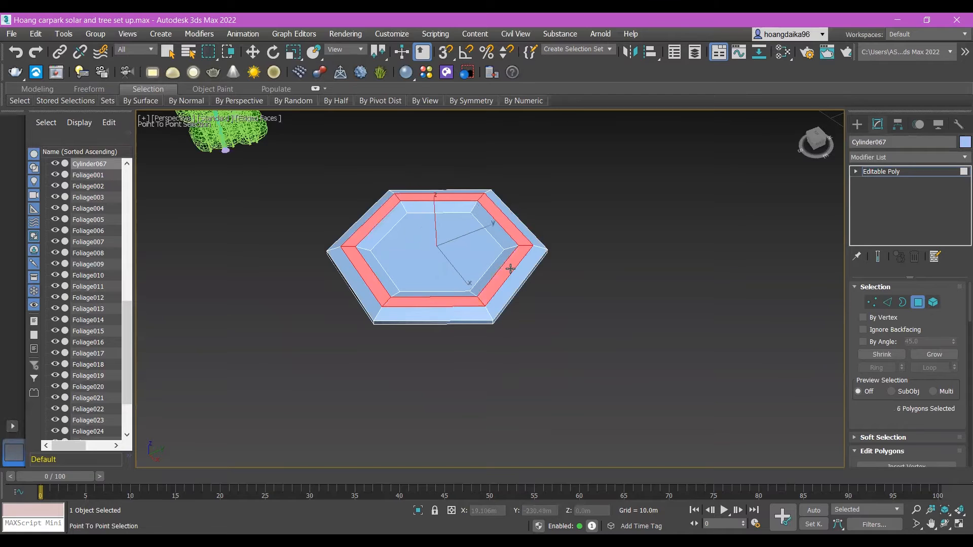
{"action": "right_click", "coordinate": [511, 266]}
{"action": "left_click", "coordinate": [503, 272]}
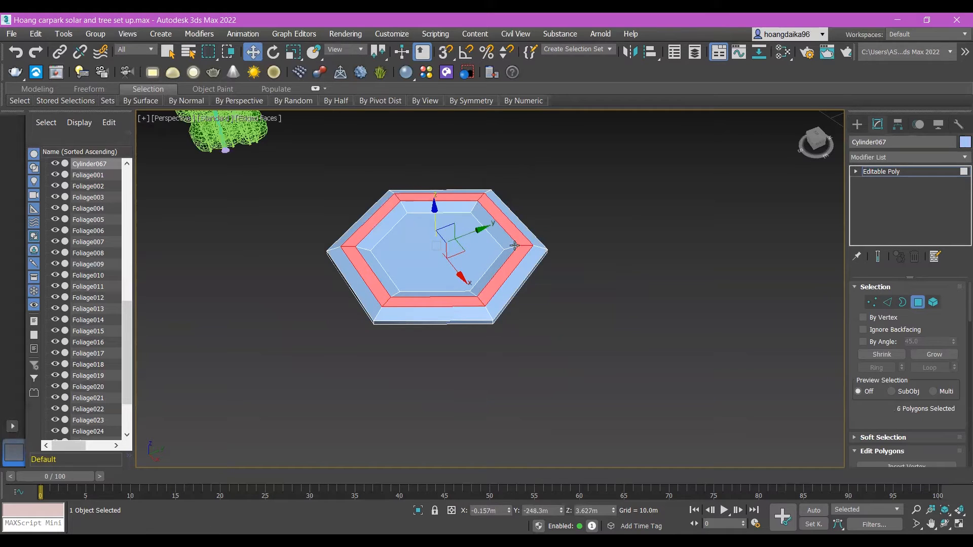
{"action": "left_click_drag", "start_coordinate": [435, 207], "coordinate": [435, 211]}
{"action": "mouse_move", "coordinate": [603, 336]}
{"action": "middle_mouse_down", "text": "alt"}
{"action": "mouse_move", "coordinate": [586, 304]}
{"action": "mouse_move", "coordinate": [615, 326]}
{"action": "middle_mouse_up", "text": "alt"}
{"action": "left_click", "coordinate": [615, 326]}
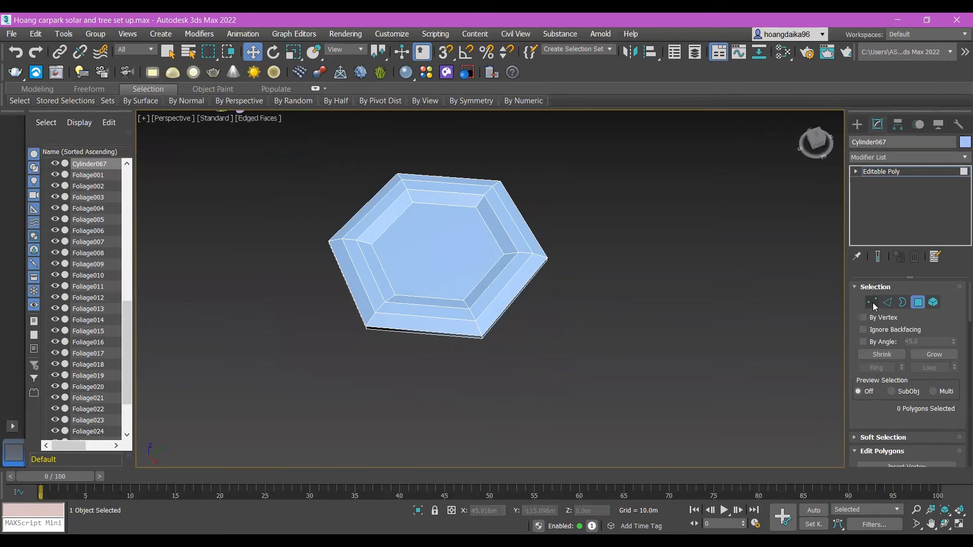
Step: Connect two opposite corner vertices of the inner top hexagon with an edge across its face
{"action": "key", "text": "1"}
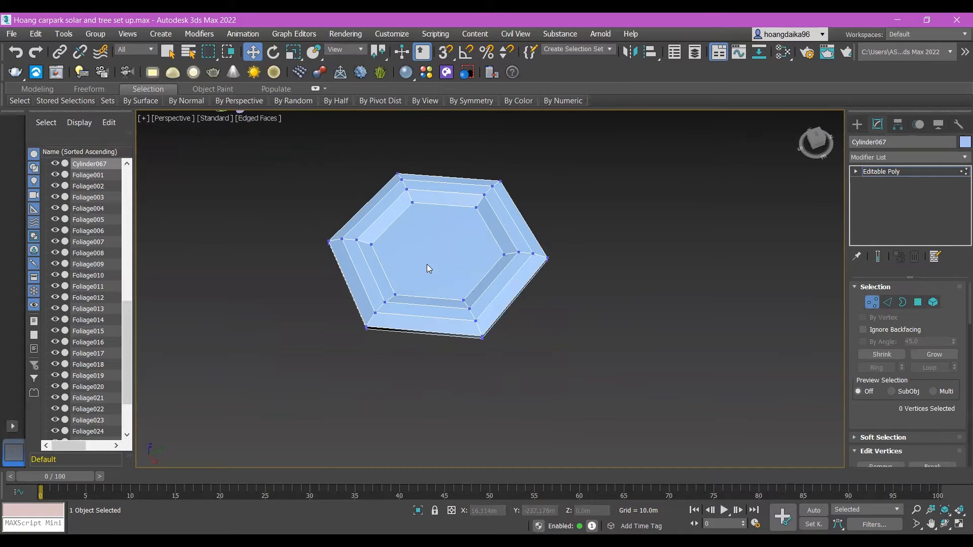
{"action": "left_click", "coordinate": [373, 244]}
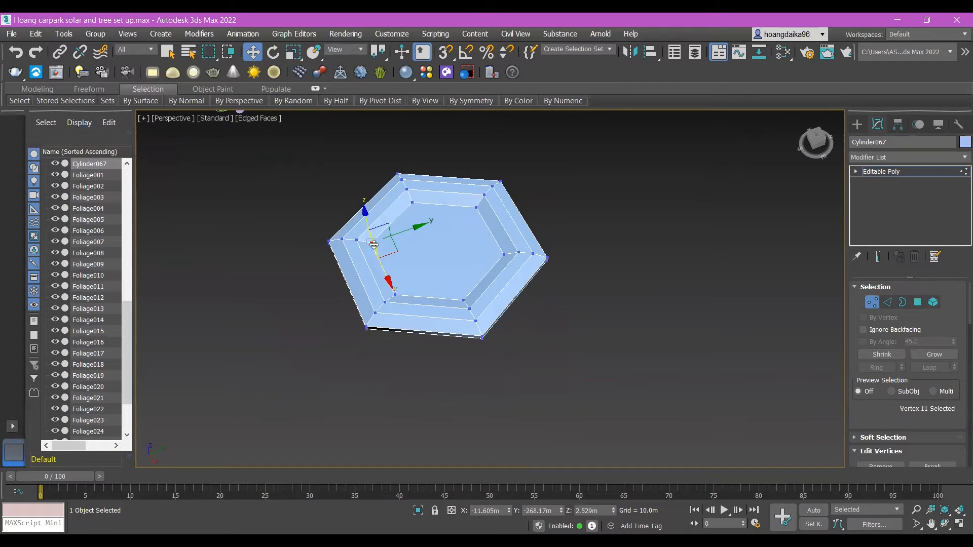
{"action": "left_click", "coordinate": [505, 253], "text": "ctrl"}
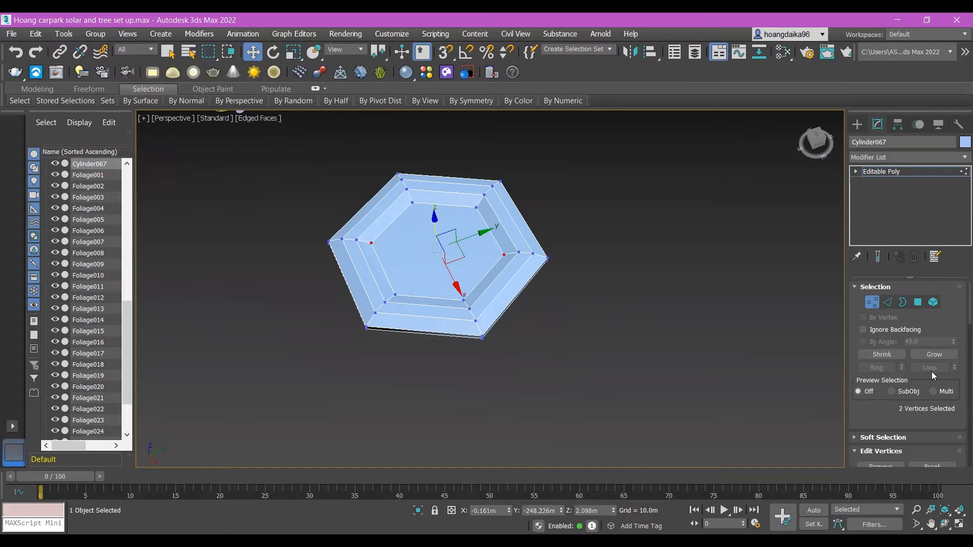
{"action": "scroll", "coordinate": [933, 375], "scroll_direction": "down", "scroll_amount": 5}
{"action": "left_click", "coordinate": [906, 373]}
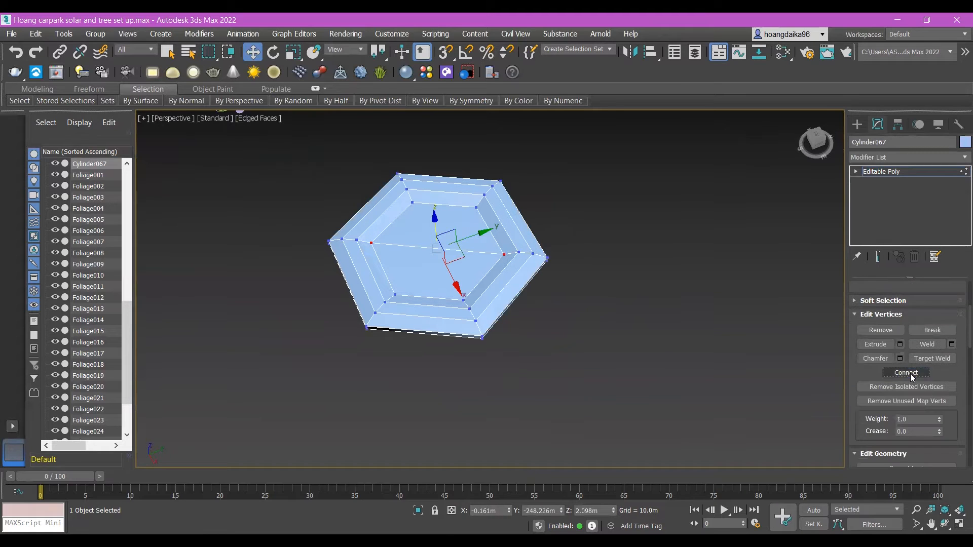
{"action": "left_click", "coordinate": [606, 235]}
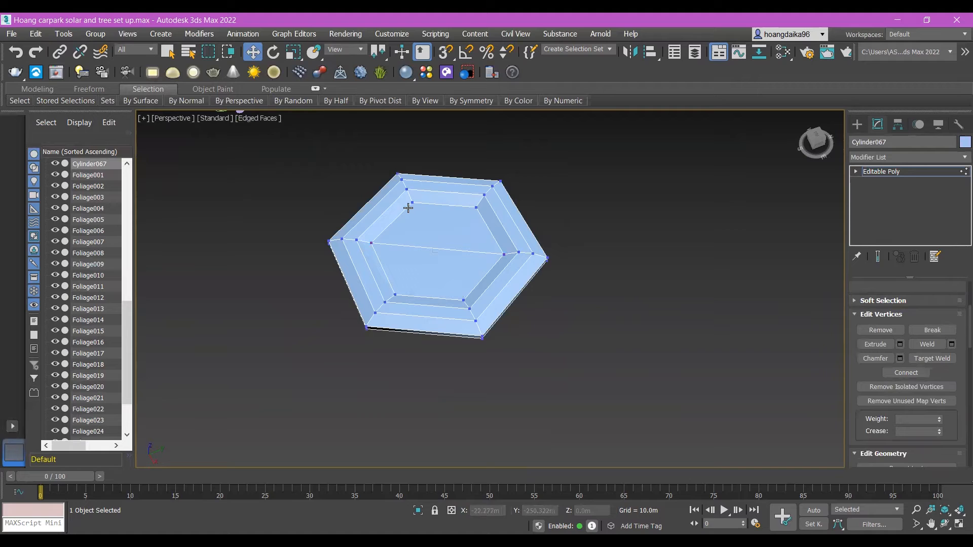
Step: Try to connect a second pair of opposite corner vertices of the inner top hexagon across the existing diagonal
{"action": "left_click", "coordinate": [413, 202]}
{"action": "left_click", "coordinate": [465, 299], "text": "shift"}
{"action": "key", "text": "ctrl+z"}
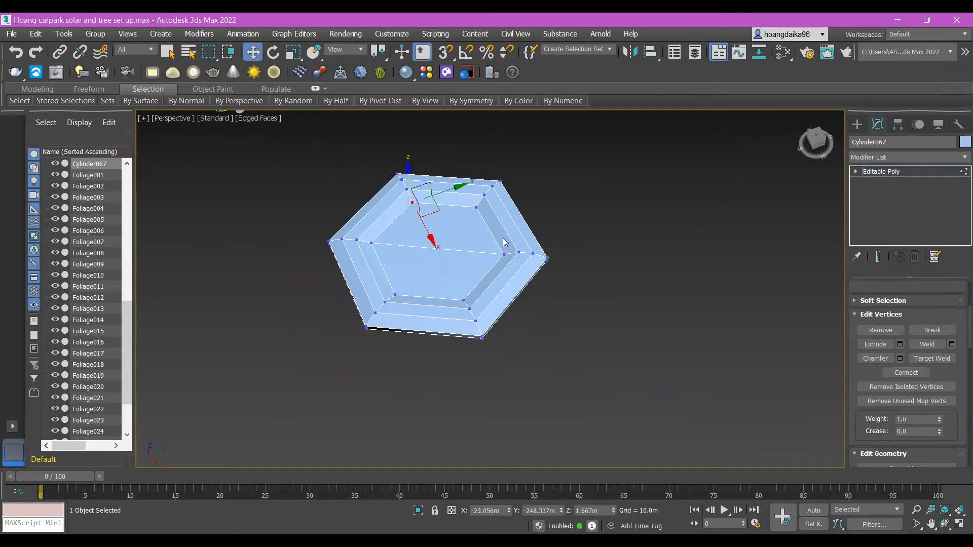
{"action": "left_click", "coordinate": [464, 299], "text": "ctrl"}
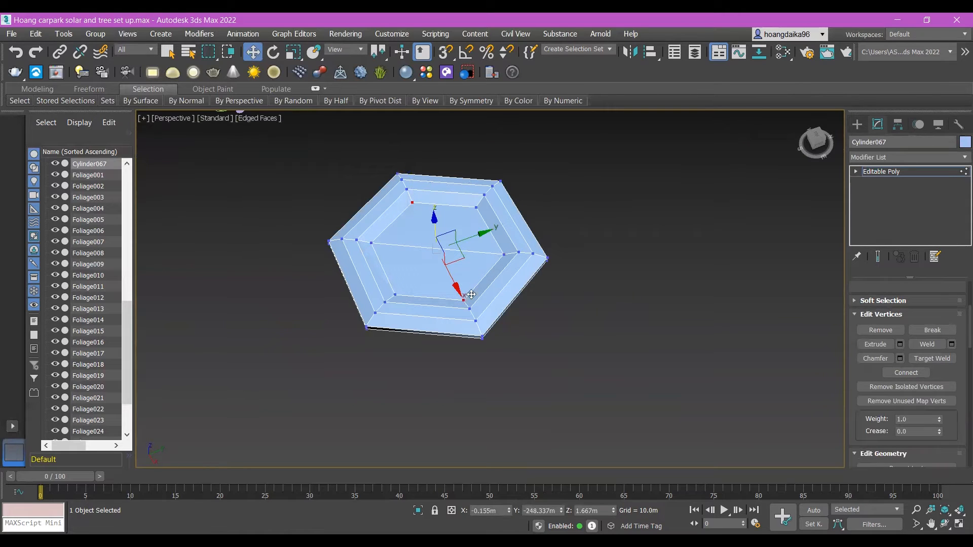
{"action": "left_click", "coordinate": [647, 328]}
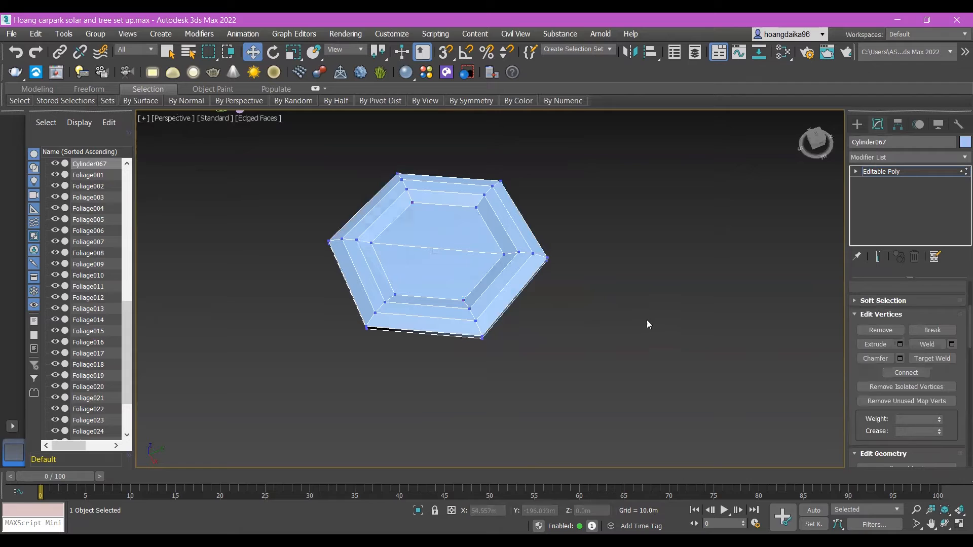
{"action": "left_click", "coordinate": [413, 203]}
{"action": "left_click", "coordinate": [464, 300], "text": "ctrl"}
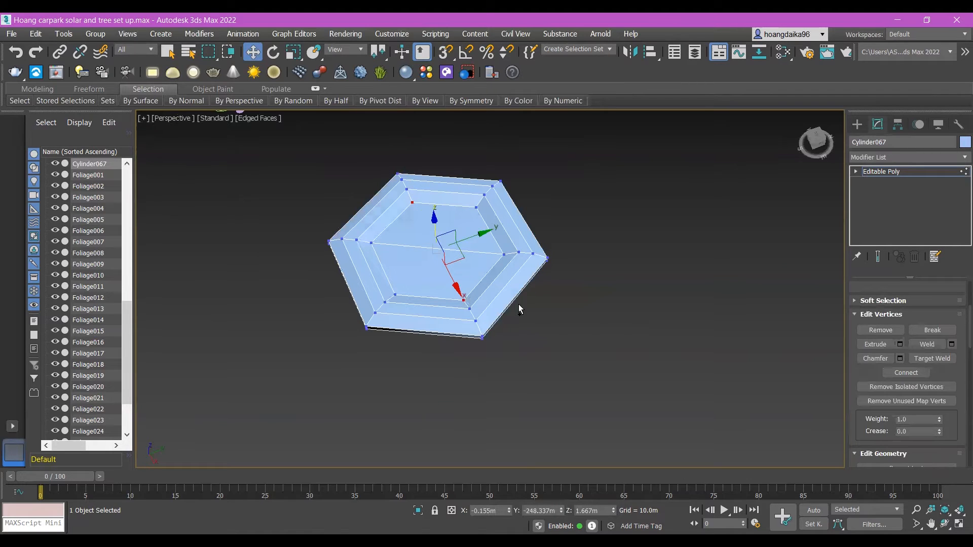
{"action": "left_click", "coordinate": [638, 336]}
Step: Select the central bottom polygon, grow the selection over the underside, and delete these polygons
{"action": "middle_click_drag", "start_coordinate": [441, 260], "coordinate": [585, 266], "text": "alt"}
{"action": "key", "text": "z"}
{"action": "scroll", "coordinate": [953, 316], "scroll_direction": "up", "scroll_amount": 5}
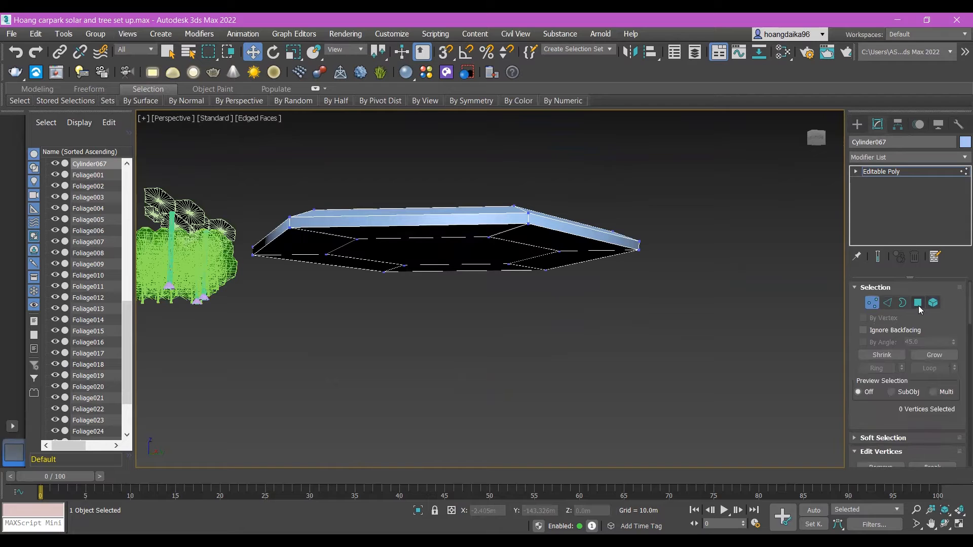
{"action": "left_click", "coordinate": [918, 304]}
{"action": "mouse_move", "coordinate": [497, 245]}
{"action": "middle_mouse_down", "text": "alt"}
{"action": "mouse_move", "coordinate": [573, 290]}
{"action": "mouse_move", "coordinate": [515, 238]}
{"action": "middle_mouse_up", "text": "alt"}
{"action": "left_click", "coordinate": [507, 216]}
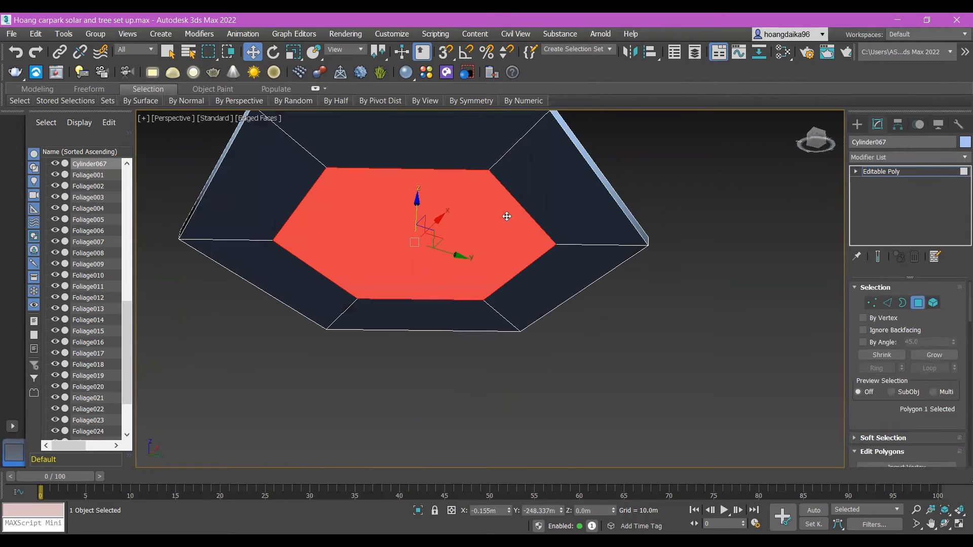
{"action": "left_click", "coordinate": [938, 356]}
{"action": "key", "text": "Delete"}
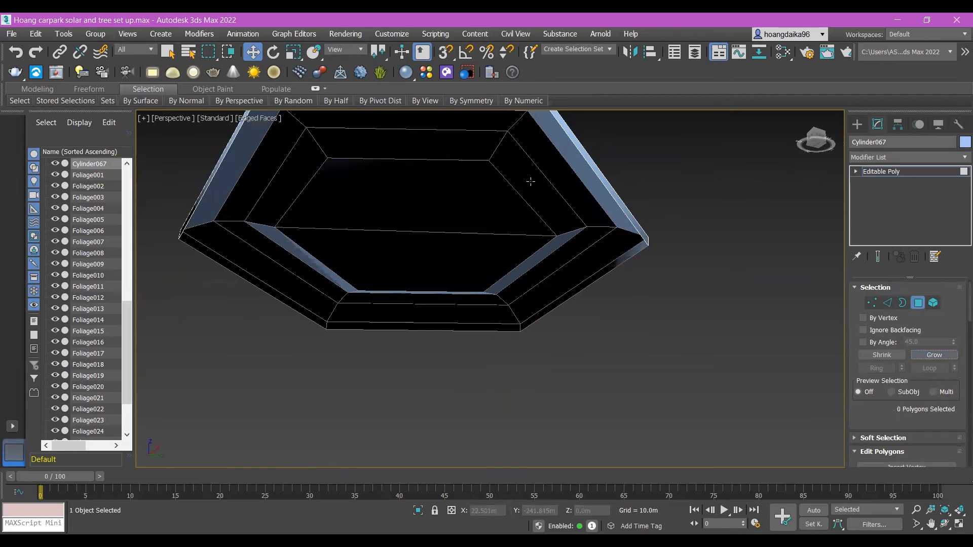
Step: Select the open border around the underside and extend it inward by uniform scaling, adding new faces around a smaller central opening
{"action": "middle_click_drag", "start_coordinate": [553, 208], "coordinate": [696, 264], "text": "alt"}
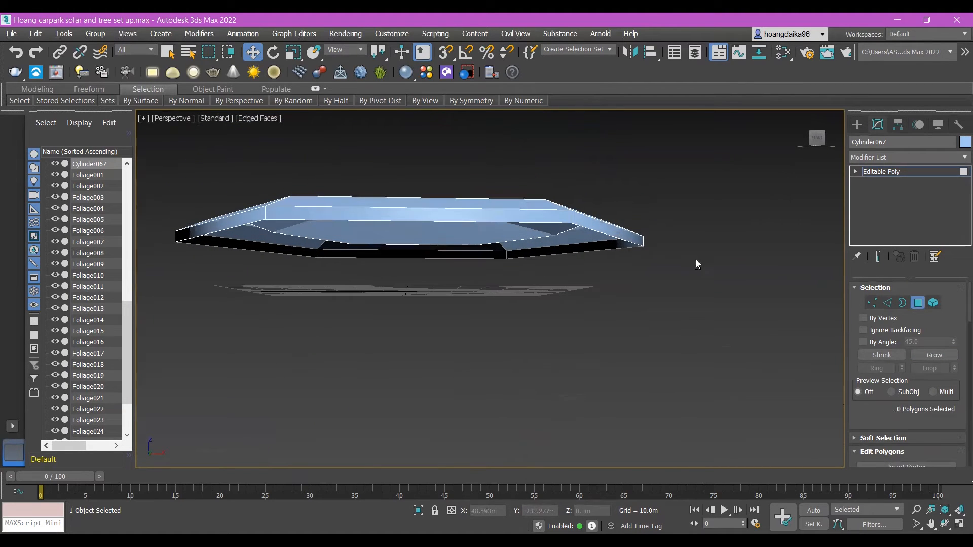
{"action": "left_click", "coordinate": [903, 303]}
{"action": "left_click", "coordinate": [503, 223]}
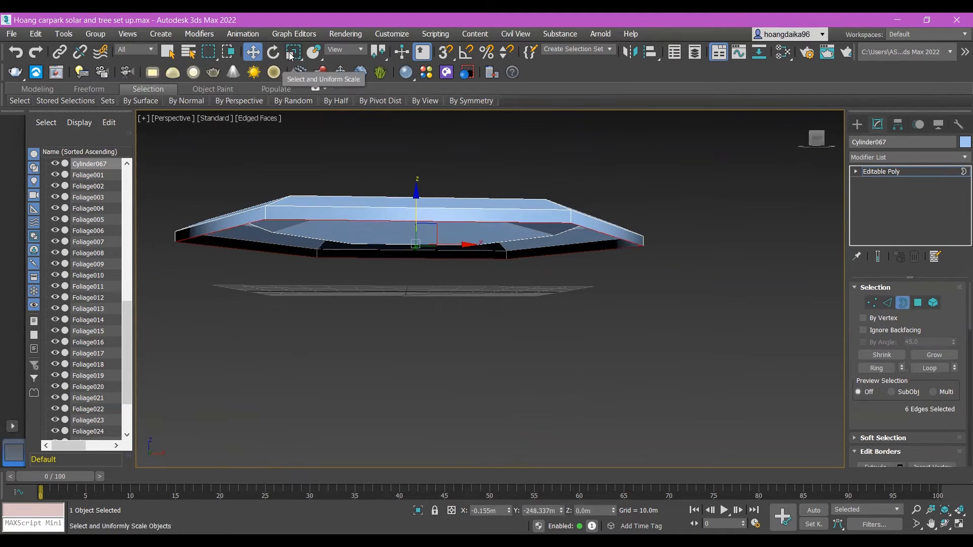
{"action": "key", "text": "r"}
{"action": "mouse_move", "coordinate": [457, 290]}
{"action": "middle_mouse_down", "text": "alt"}
{"action": "mouse_move", "coordinate": [464, 228]}
{"action": "mouse_move", "coordinate": [466, 280]}
{"action": "middle_mouse_up", "text": "alt"}
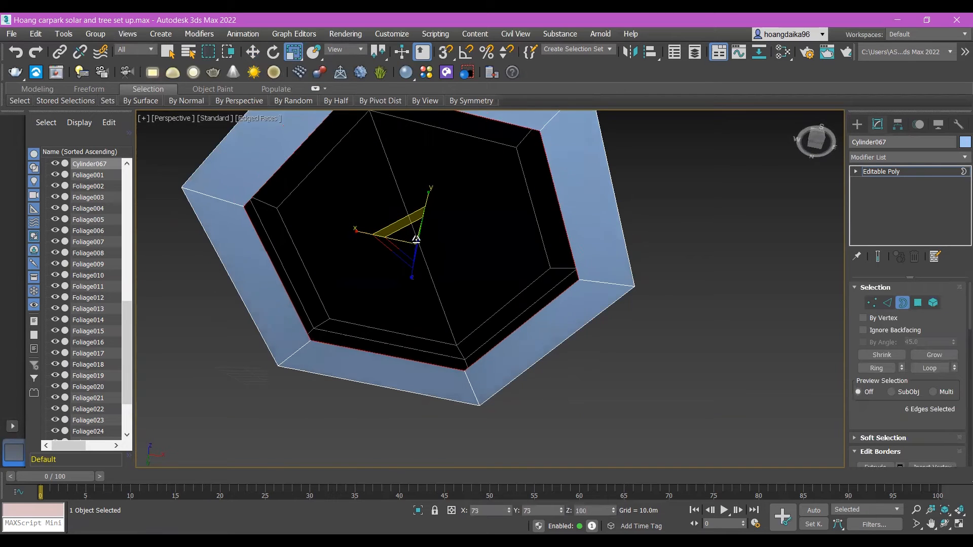
{"action": "left_click_drag", "start_coordinate": [466, 279], "coordinate": [474, 274]}
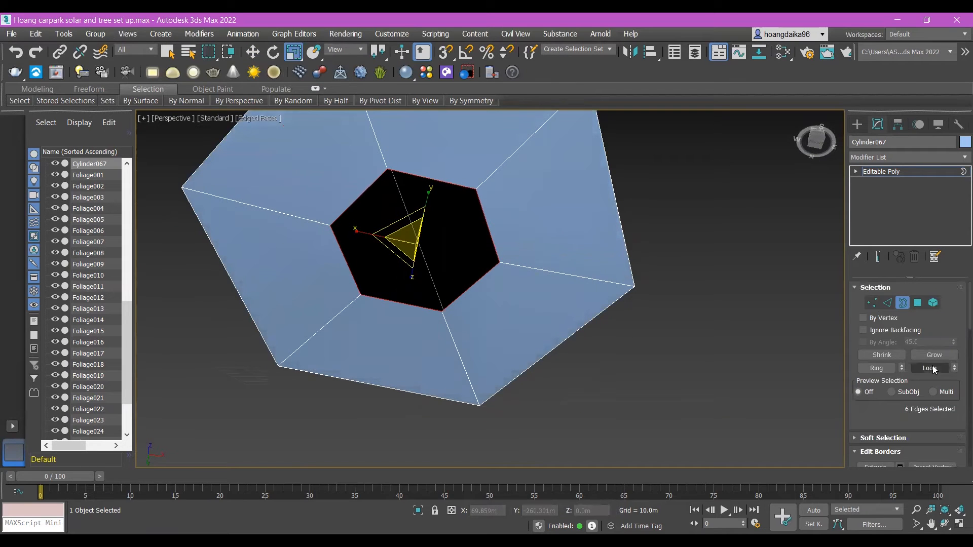
Step: Collapse the selected inner border on the underside into a single central vertex
{"action": "scroll", "coordinate": [935, 370], "scroll_direction": "down", "scroll_amount": 5}
{"action": "scroll", "coordinate": [932, 350], "scroll_direction": "down", "scroll_amount": 1}
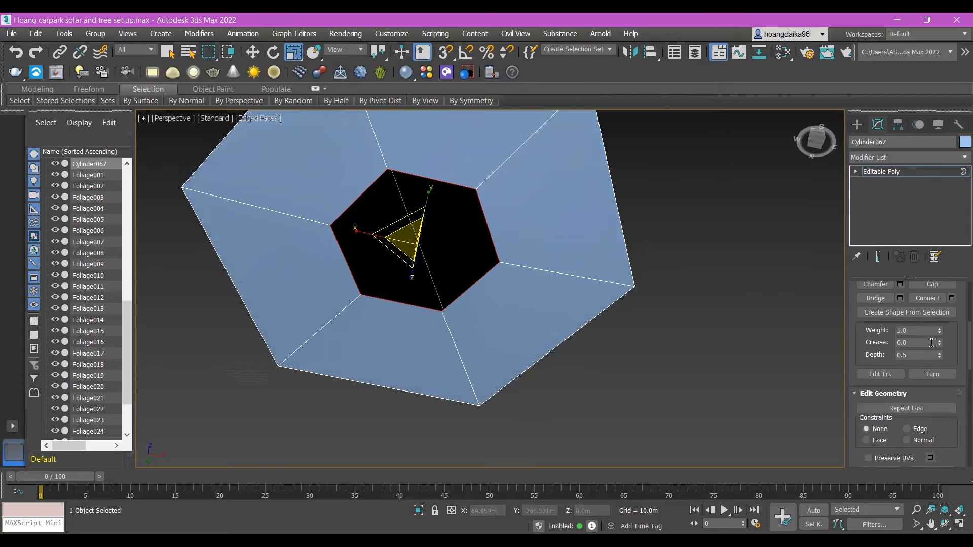
{"action": "scroll", "coordinate": [941, 330], "scroll_direction": "up", "scroll_amount": 4}
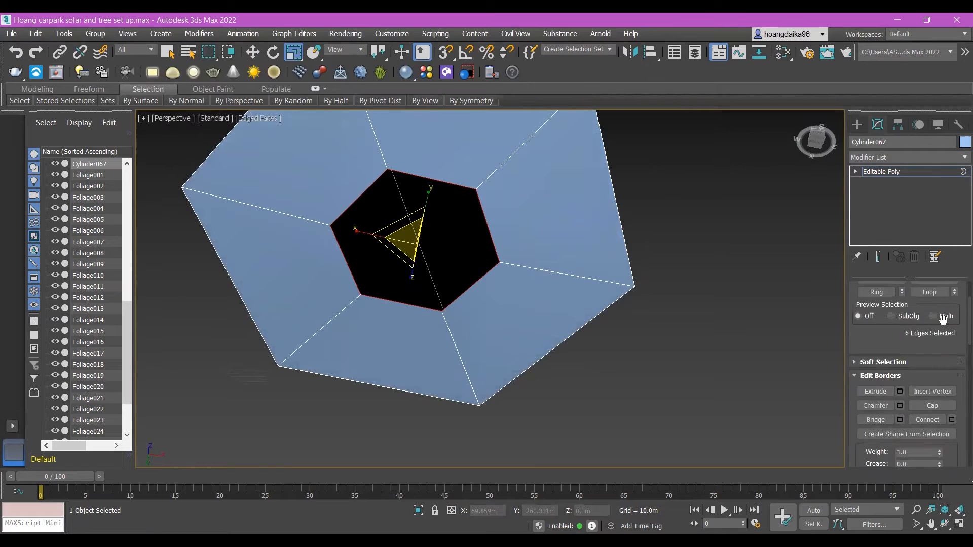
{"action": "scroll", "coordinate": [932, 354], "scroll_direction": "up", "scroll_amount": 2}
{"action": "scroll", "coordinate": [937, 354], "scroll_direction": "down", "scroll_amount": 4}
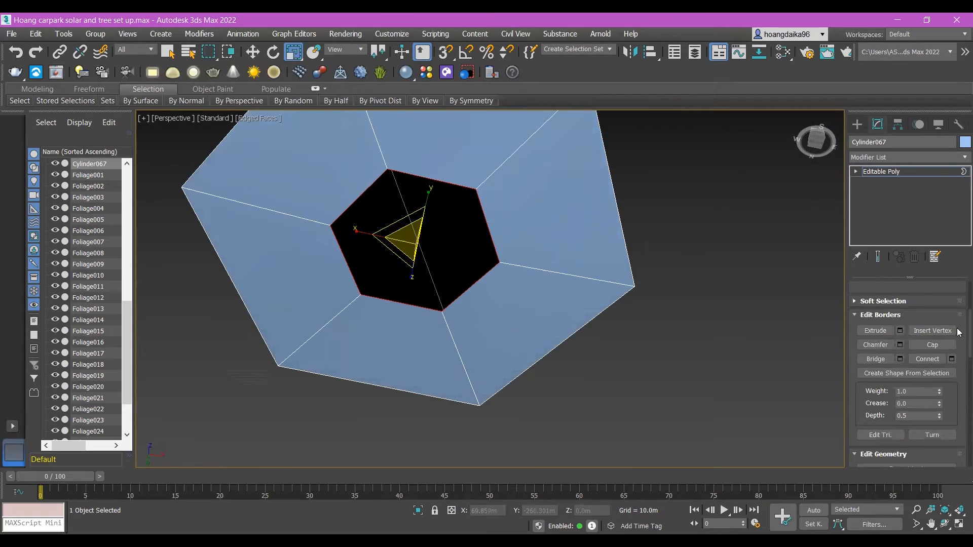
{"action": "scroll", "coordinate": [910, 358], "scroll_direction": "down", "scroll_amount": 1}
{"action": "scroll", "coordinate": [916, 373], "scroll_direction": "down", "scroll_amount": 4}
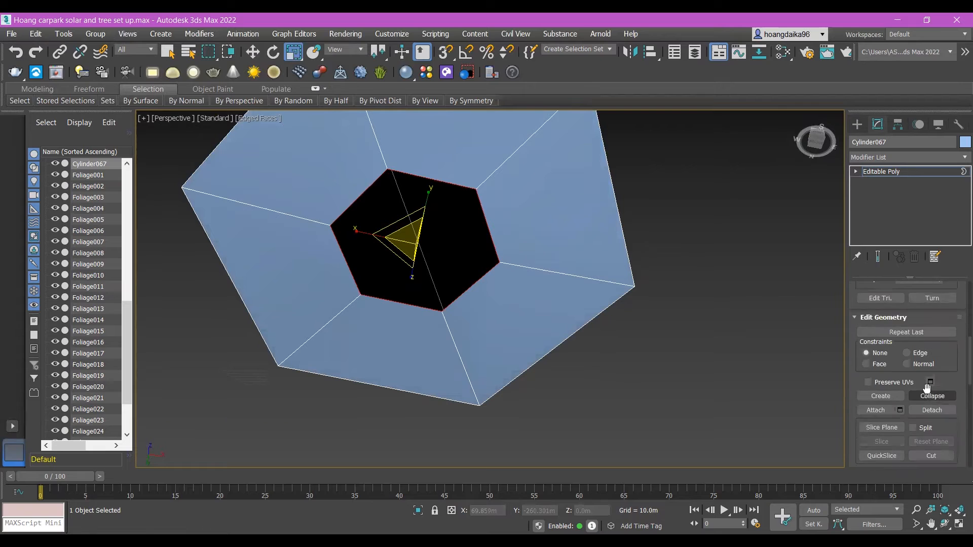
{"action": "left_click", "coordinate": [939, 365]}
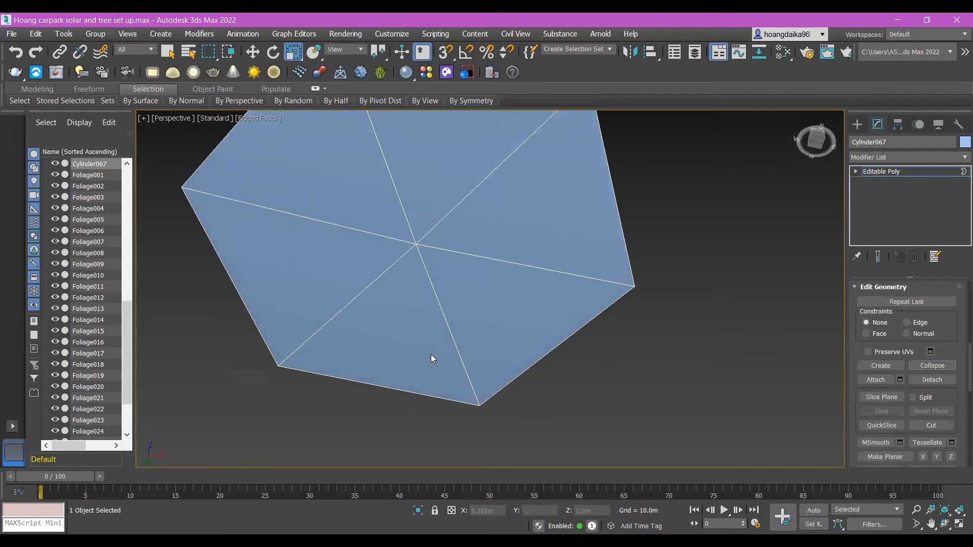
Step: Exit border editing so the whole hexagonal object is selected, with the Move tool active
{"action": "middle_click_drag", "start_coordinate": [548, 226], "coordinate": [575, 321], "text": "alt"}
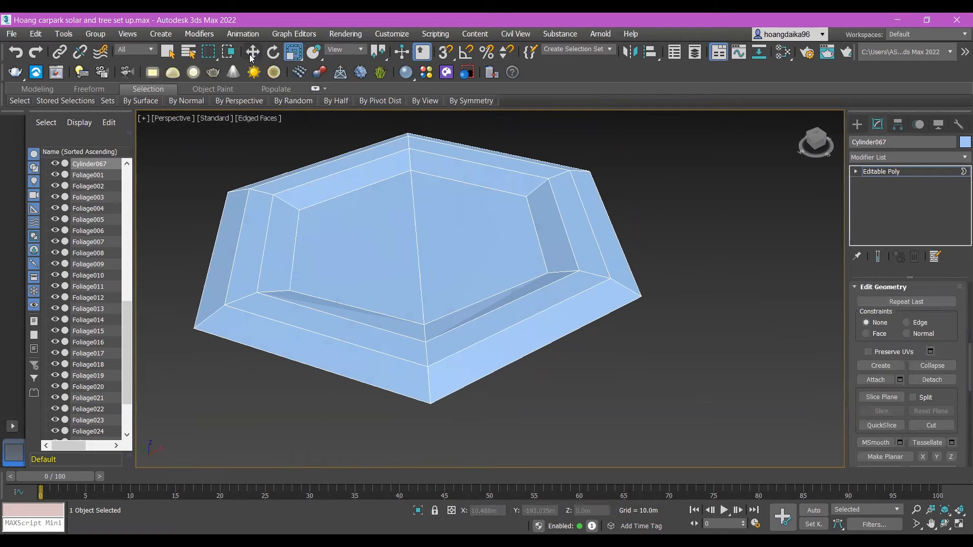
{"action": "left_click", "coordinate": [252, 56]}
{"action": "scroll", "coordinate": [941, 341], "scroll_direction": "up", "scroll_amount": 6}
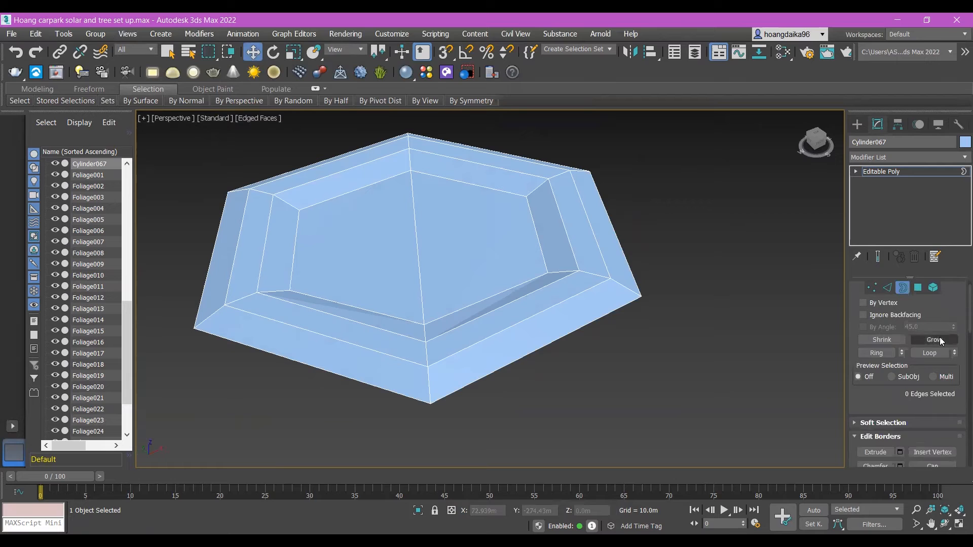
{"action": "scroll", "coordinate": [941, 341], "scroll_direction": "up", "scroll_amount": 1}
{"action": "left_click", "coordinate": [902, 303]}
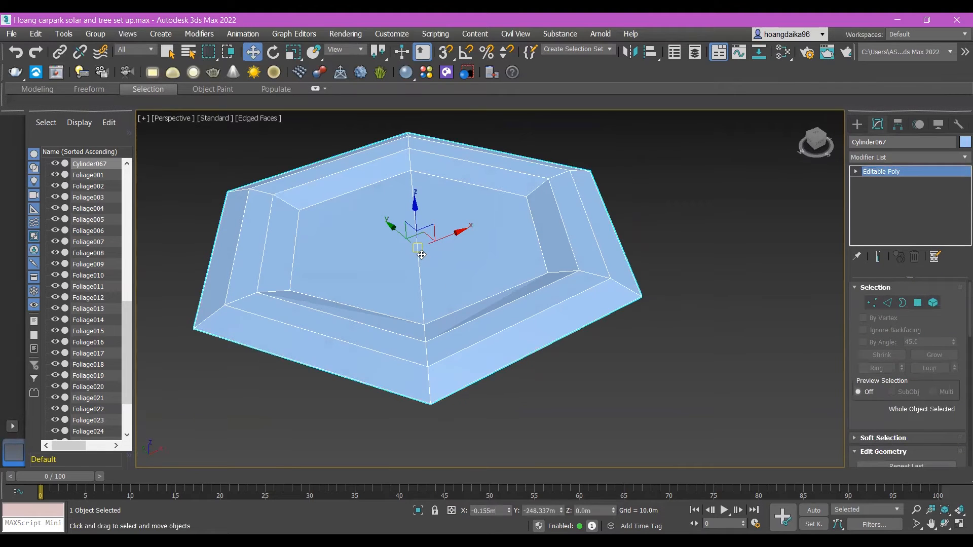
Step: Enable pivot-only editing and move the hexagon's pivot from its centre to one outer corner
{"action": "left_click", "coordinate": [898, 125]}
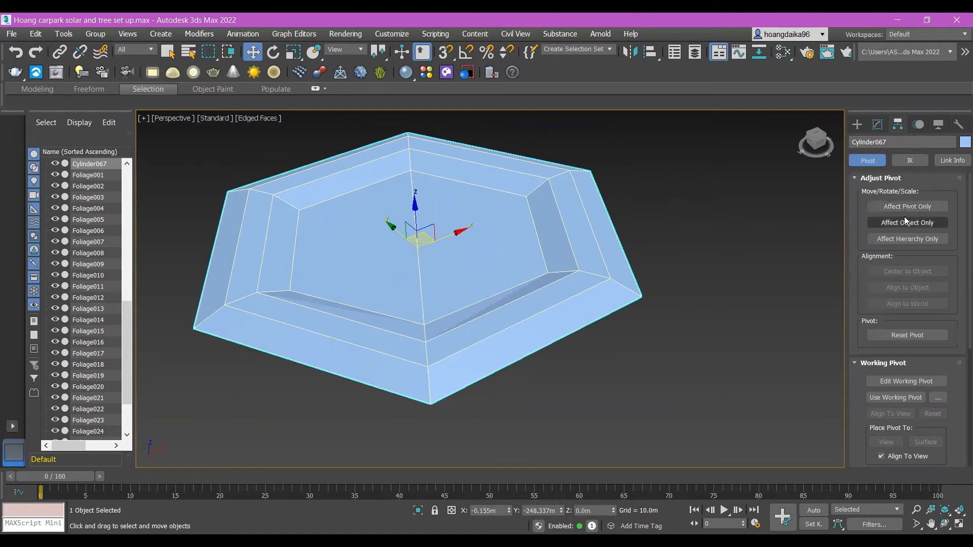
{"action": "left_click", "coordinate": [913, 206]}
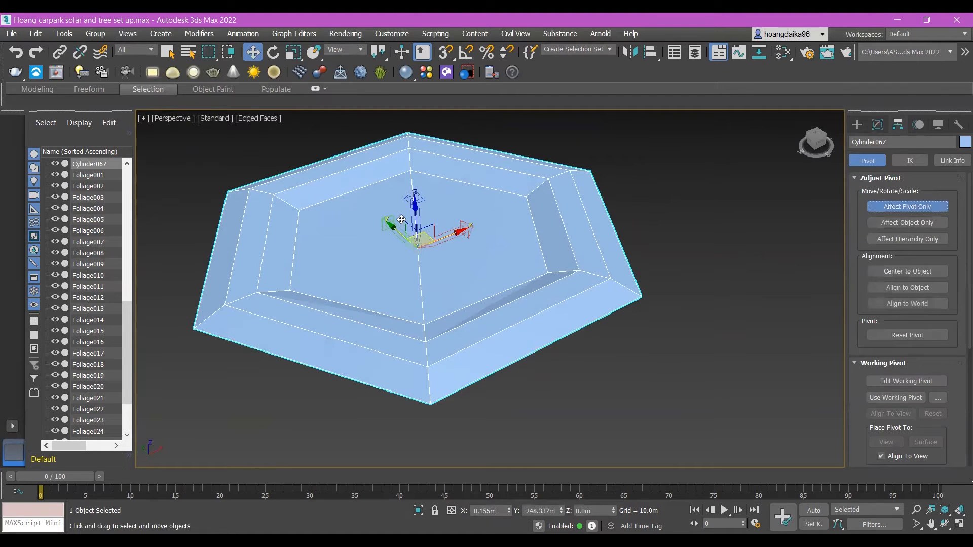
{"action": "left_click_drag", "start_coordinate": [391, 227], "coordinate": [644, 318]}
{"action": "left_click_drag", "start_coordinate": [538, 290], "coordinate": [589, 278]}
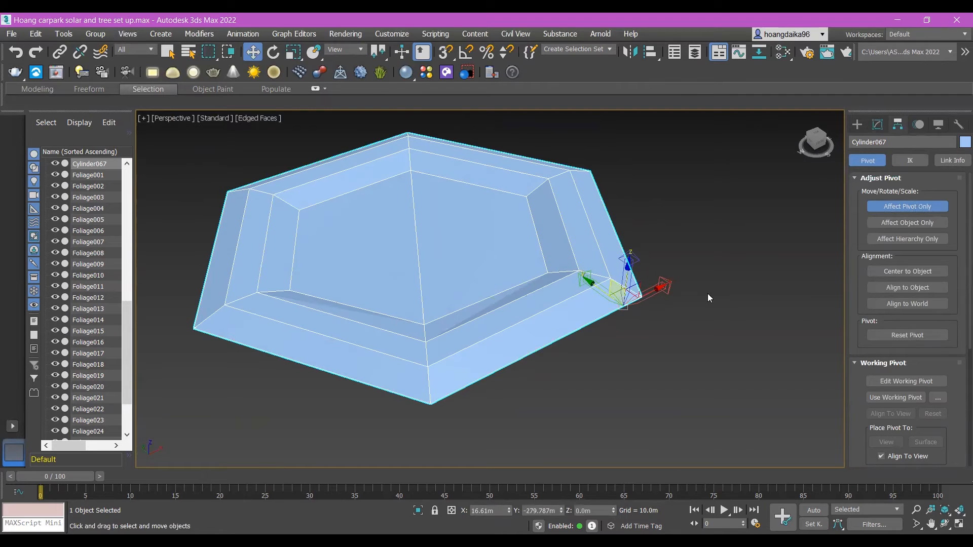
{"action": "left_click_drag", "start_coordinate": [671, 288], "coordinate": [692, 280]}
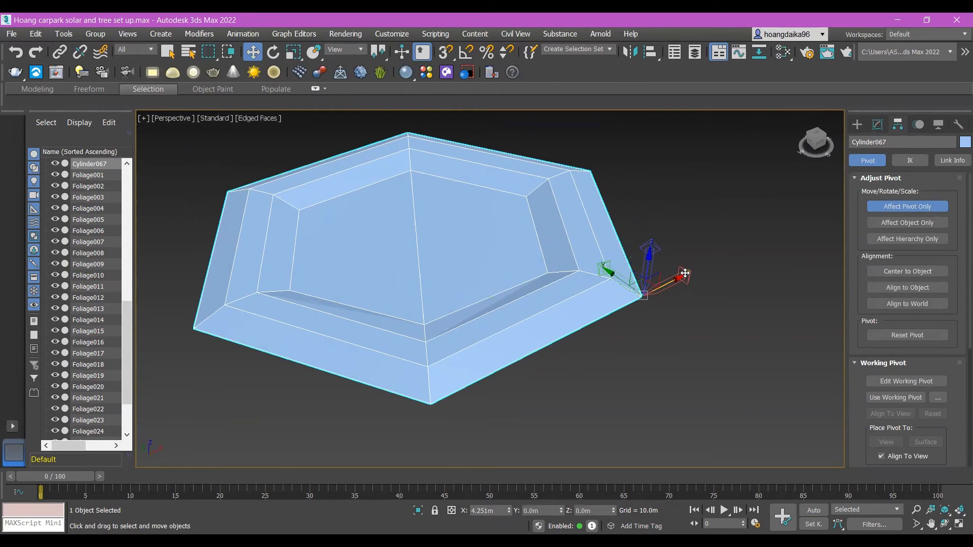
Step: Align the pivot precisely with the outer corner vertex from several view angles and finish pivot-only editing
{"action": "middle_click_drag", "start_coordinate": [721, 338], "coordinate": [711, 368], "text": "alt"}
{"action": "left_click_drag", "start_coordinate": [598, 365], "coordinate": [581, 336]}
{"action": "middle_click_drag", "start_coordinate": [665, 390], "coordinate": [651, 215], "text": "alt"}
{"action": "left_click_drag", "start_coordinate": [627, 191], "coordinate": [634, 179]}
{"action": "middle_click_drag", "start_coordinate": [679, 264], "coordinate": [685, 314], "text": "alt"}
{"action": "left_click_drag", "start_coordinate": [600, 266], "coordinate": [604, 271]}
{"action": "middle_click_drag", "start_coordinate": [688, 319], "coordinate": [841, 271], "text": "alt"}
{"action": "left_click", "coordinate": [913, 203]}
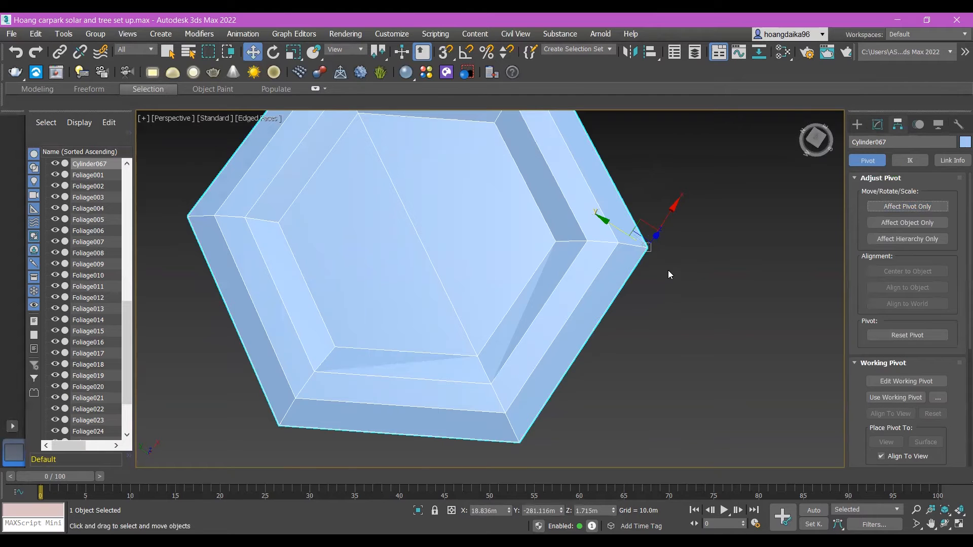
Step: Activate the Rotate tool and restore the four-viewport layout
{"action": "scroll", "coordinate": [668, 275], "scroll_direction": "down", "scroll_amount": 2}
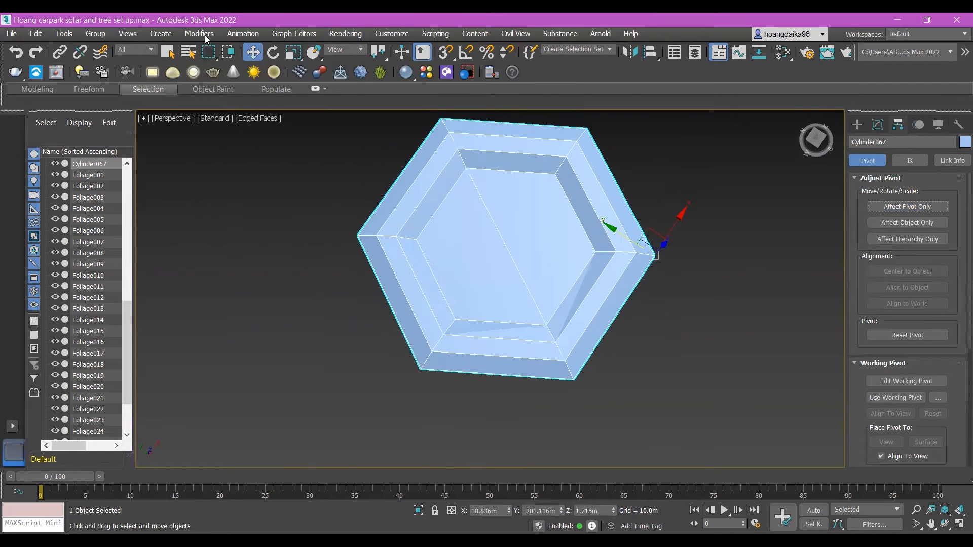
{"action": "left_click", "coordinate": [272, 52]}
{"action": "left_click_drag", "start_coordinate": [699, 344], "coordinate": [672, 350]}
{"action": "middle_click_drag", "start_coordinate": [673, 350], "coordinate": [672, 349], "text": "alt"}
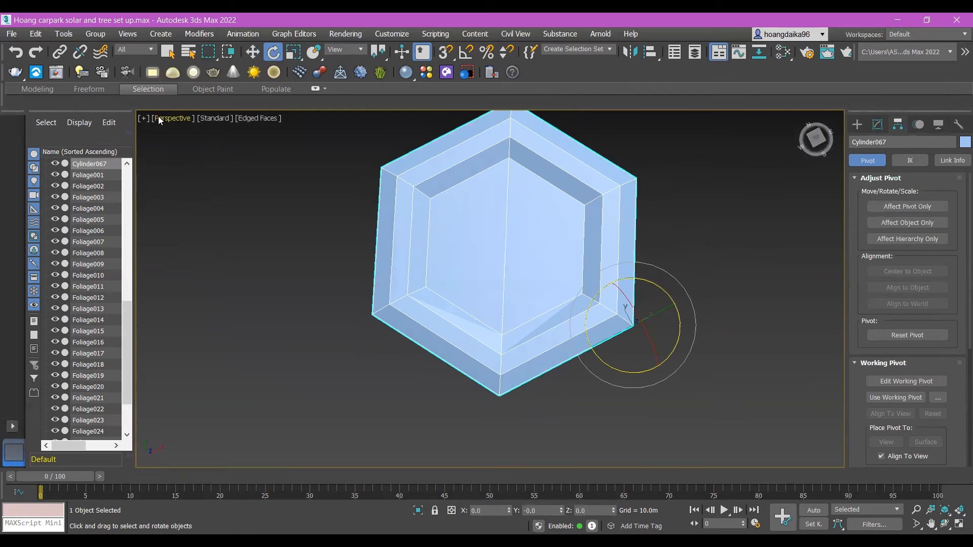
{"action": "left_click", "coordinate": [141, 120]}
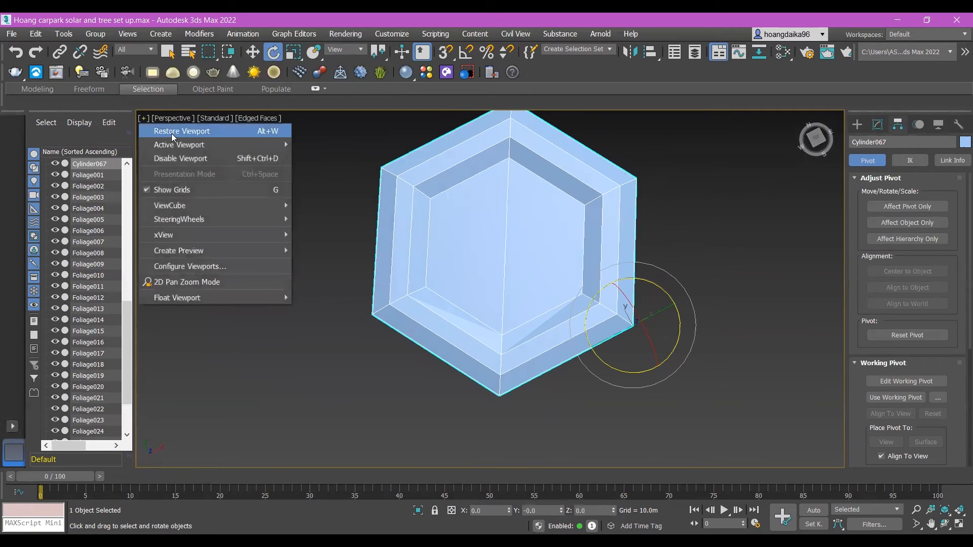
{"action": "left_click", "coordinate": [170, 131]}
Step: Create two copies of the hexagon by rotating around its corner pivot in the Top view, about 121° for the first
{"action": "middle_click_drag", "start_coordinate": [386, 259], "coordinate": [368, 218]}
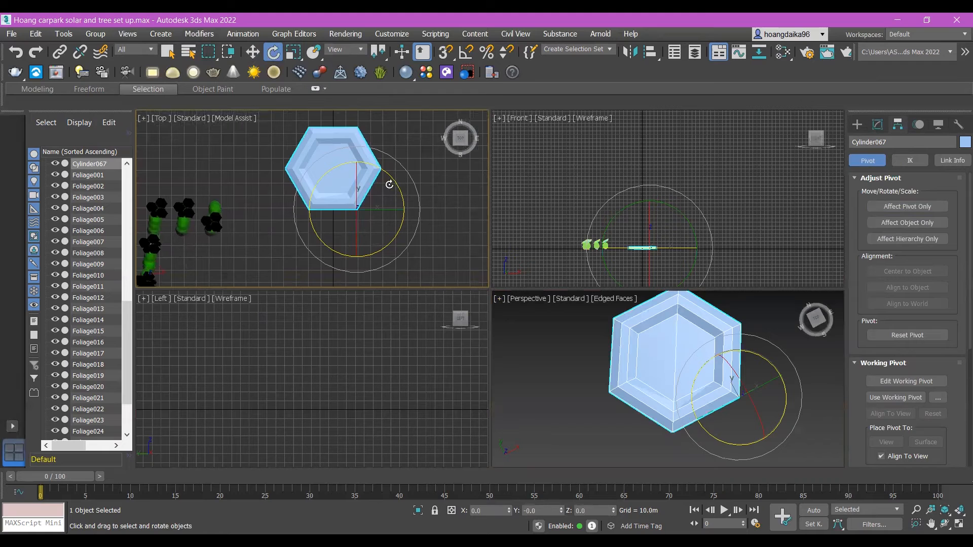
{"action": "mouse_move", "coordinate": [391, 177]}
{"action": "left_mouse_down", "text": "shift"}
{"action": "mouse_move", "coordinate": [408, 209]}
{"action": "mouse_move", "coordinate": [402, 317]}
{"action": "mouse_move", "coordinate": [311, 243]}
{"action": "mouse_move", "coordinate": [213, 200]}
{"action": "mouse_move", "coordinate": [222, 201]}
{"action": "left_mouse_up", "text": "shift"}
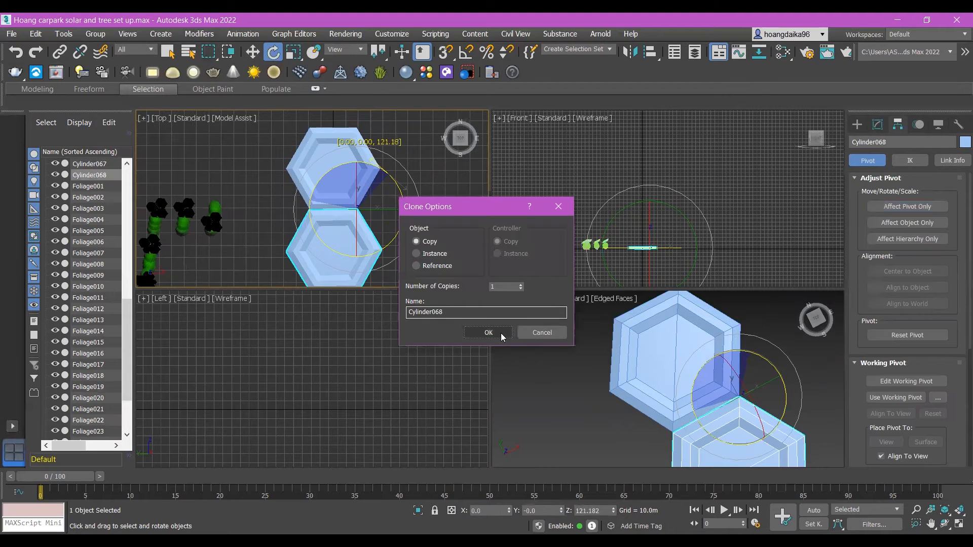
{"action": "left_click", "coordinate": [501, 330]}
{"action": "mouse_move", "coordinate": [391, 240]}
{"action": "left_mouse_down"}
{"action": "mouse_move", "coordinate": [431, 150]}
{"action": "mouse_move", "coordinate": [426, 122]}
{"action": "left_mouse_up"}
{"action": "left_click", "coordinate": [492, 330]}
{"action": "left_click", "coordinate": [441, 159]}
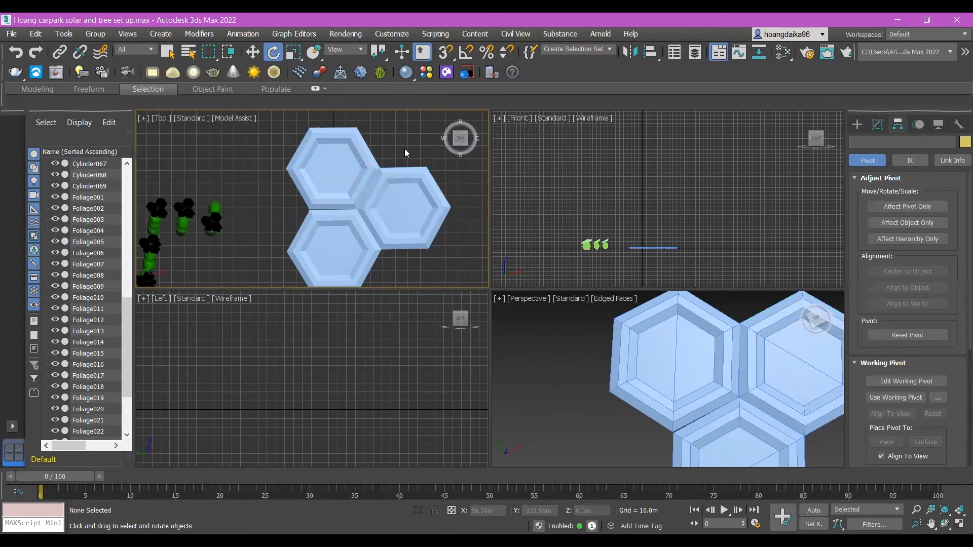
Step: Make a rotated copy of the hexagon east of the shared corner and scale the copy down uniformly
{"action": "left_click", "coordinate": [401, 192]}
{"action": "left_click_drag", "start_coordinate": [400, 191], "coordinate": [367, 141]}
{"action": "left_click", "coordinate": [490, 330]}
{"action": "left_click", "coordinate": [303, 55]}
{"action": "left_click_drag", "start_coordinate": [381, 208], "coordinate": [348, 218]}
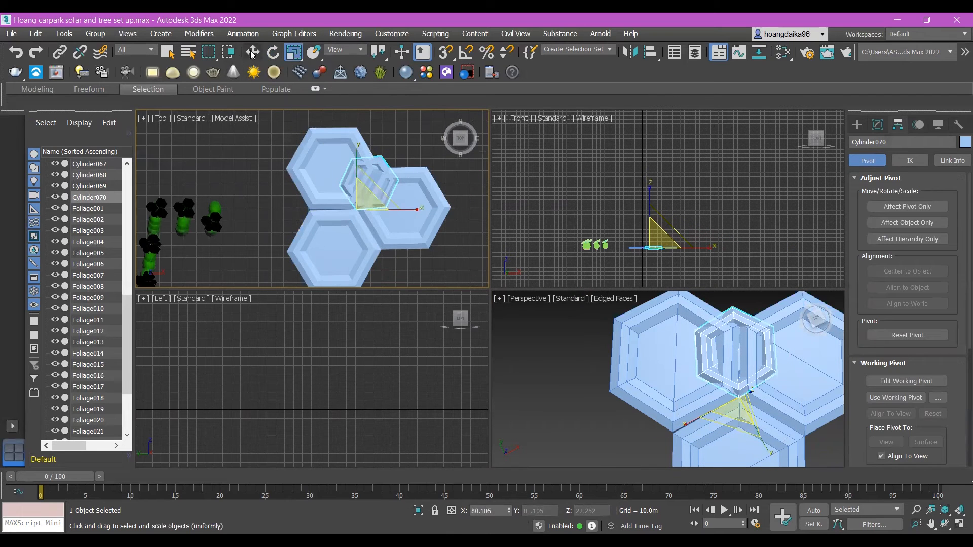
Step: Move the small hexagon into the notch north of the eastern large hexagon and rotate it to fit the neighbouring edges
{"action": "left_click", "coordinate": [252, 52]}
{"action": "left_click_drag", "start_coordinate": [410, 203], "coordinate": [445, 201]}
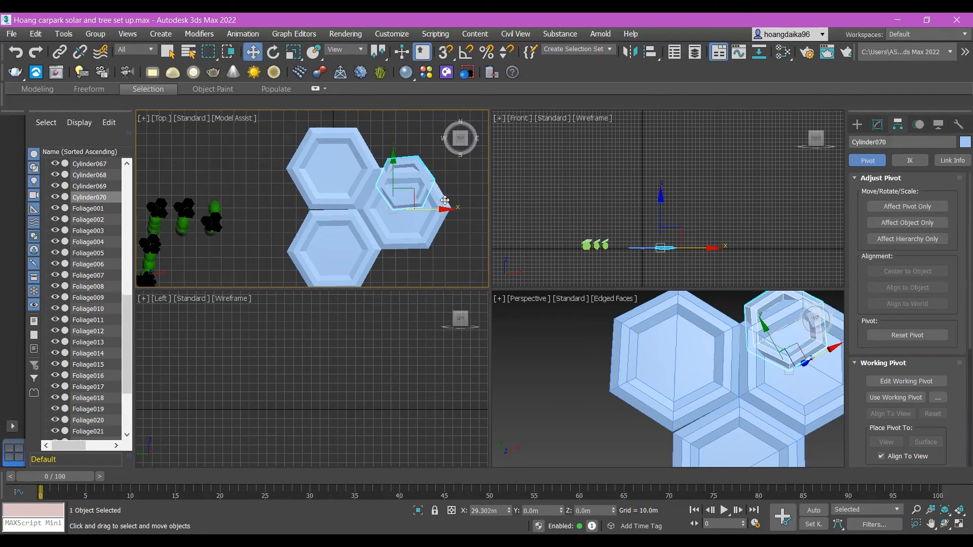
{"action": "left_click_drag", "start_coordinate": [388, 160], "coordinate": [386, 117]}
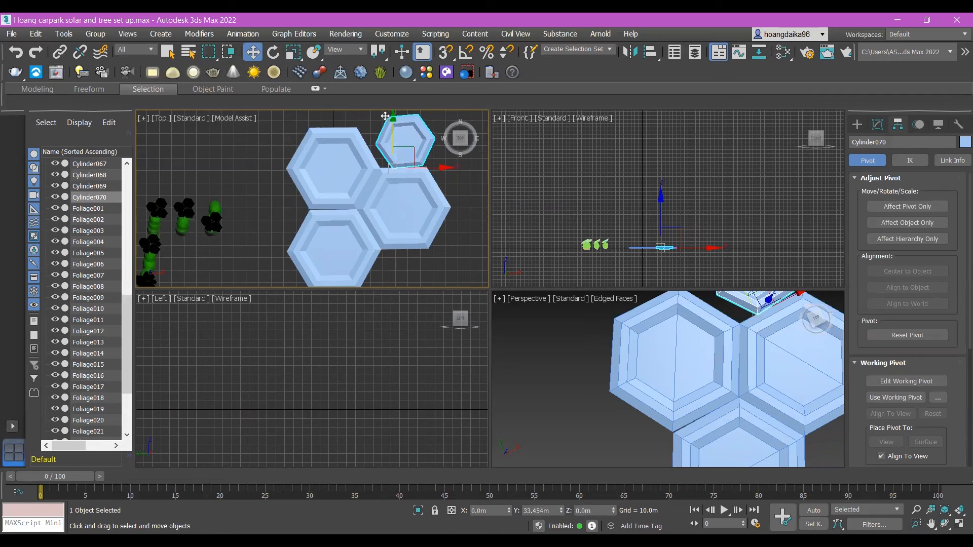
{"action": "left_click", "coordinate": [273, 52]}
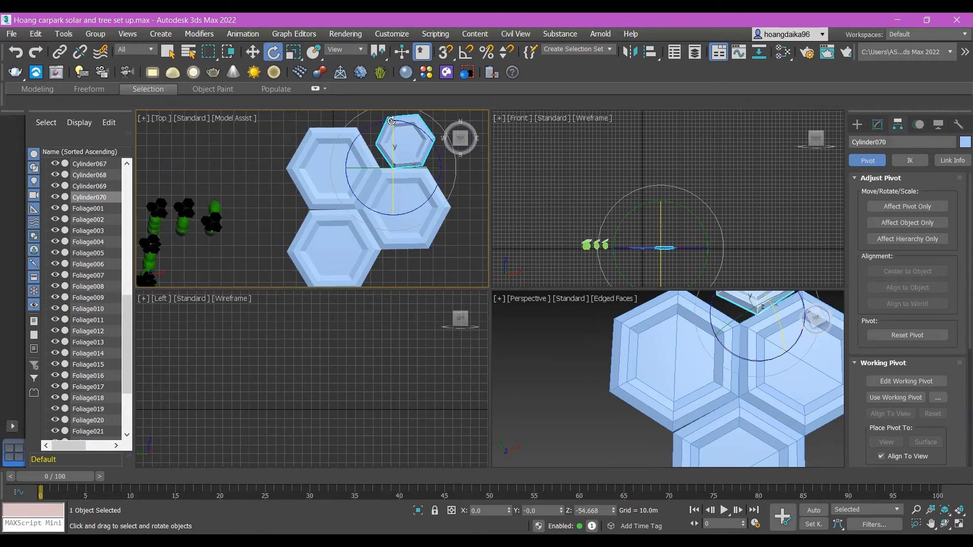
{"action": "left_click_drag", "start_coordinate": [406, 120], "coordinate": [422, 140]}
{"action": "key", "text": "w"}
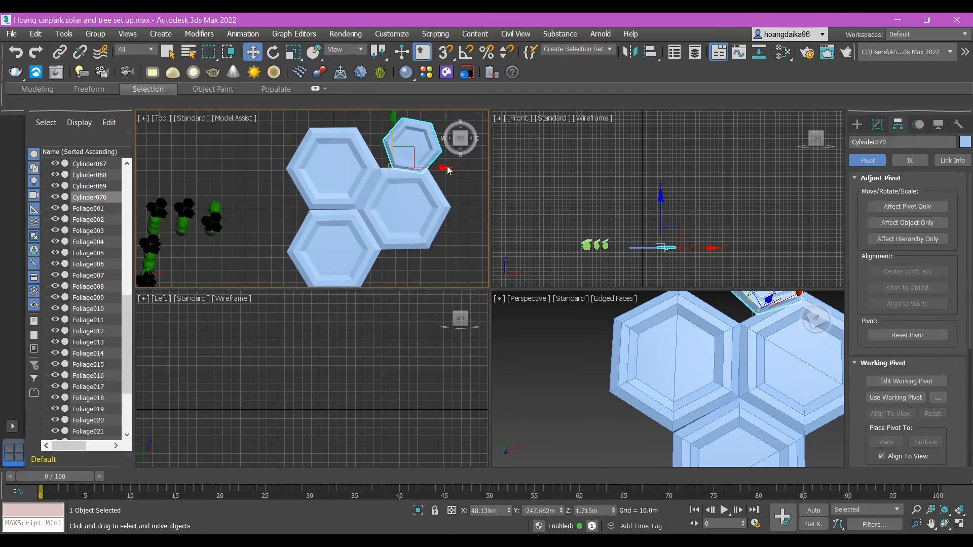
{"action": "left_click_drag", "start_coordinate": [446, 167], "coordinate": [431, 167]}
{"action": "left_click", "coordinate": [470, 185]}
Step: Copy the small hexagon to the south side of the eastern large hexagon and rotate the copy to fit the notch
{"action": "left_click", "coordinate": [402, 155]}
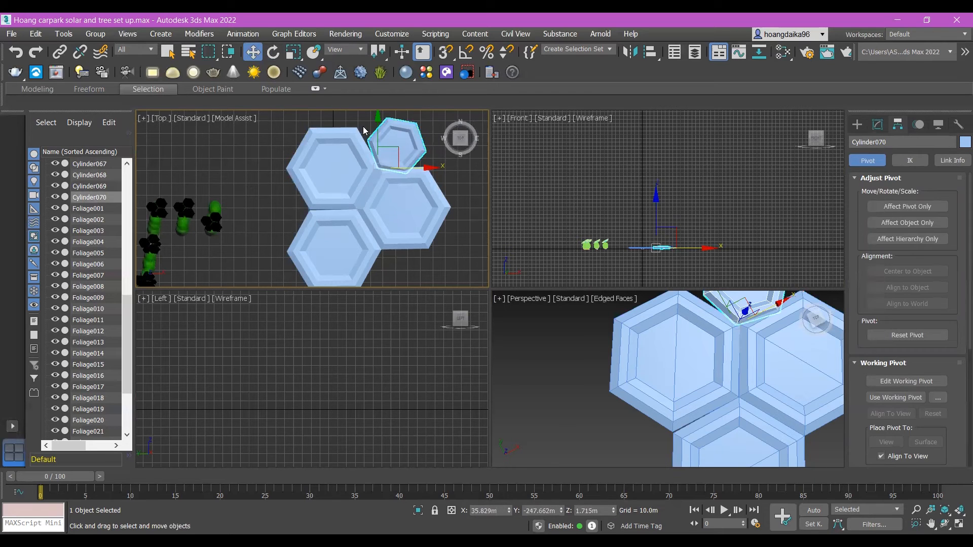
{"action": "left_click_drag", "start_coordinate": [378, 118], "coordinate": [453, 247]}
{"action": "key", "text": "ctrl+v"}
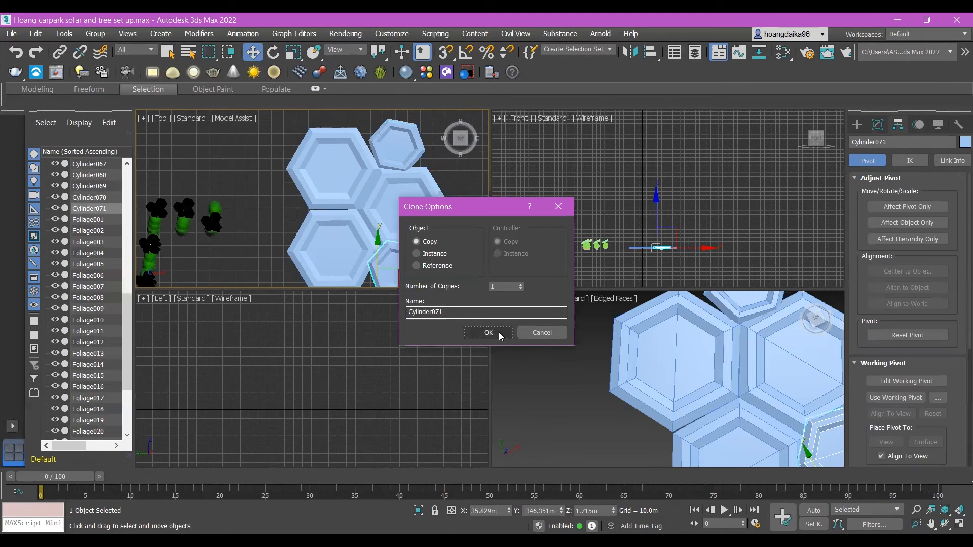
{"action": "left_click", "coordinate": [491, 330]}
{"action": "left_click", "coordinate": [273, 52]}
{"action": "left_click_drag", "start_coordinate": [422, 229], "coordinate": [410, 230]}
Step: Level the second small hexagon in a side view so it lies flat with the other hexagons
{"action": "left_click", "coordinate": [438, 250]}
{"action": "middle_click_drag", "start_coordinate": [439, 250], "coordinate": [415, 159], "text": "alt"}
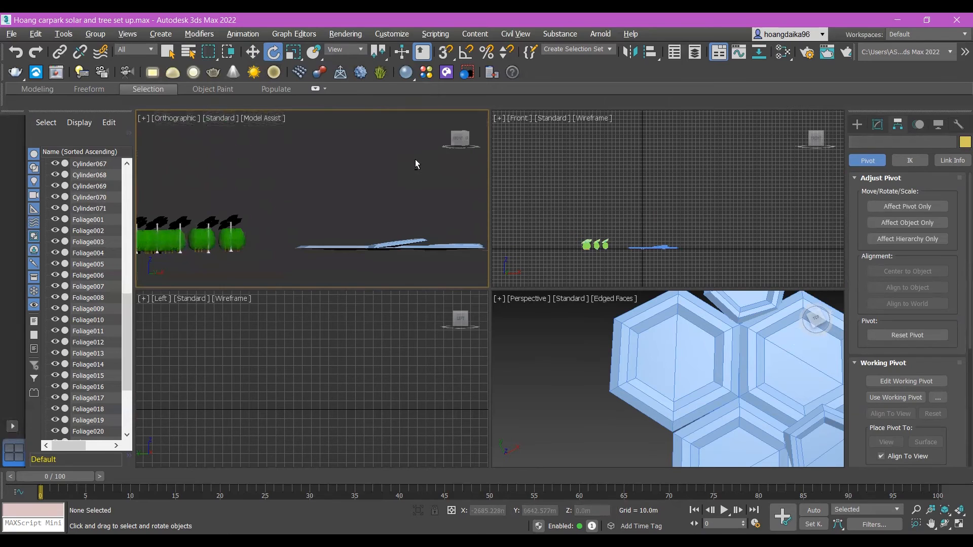
{"action": "left_click", "coordinate": [403, 246]}
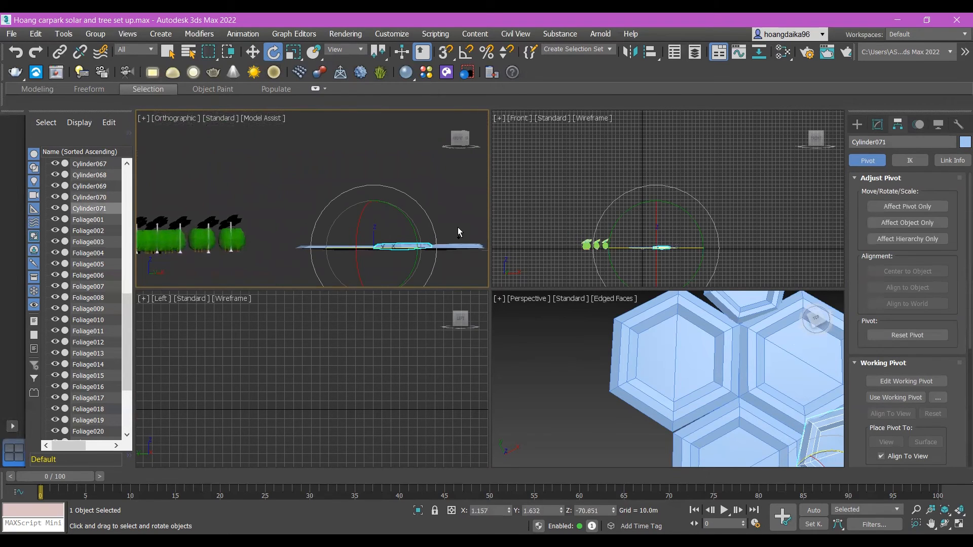
{"action": "middle_click_drag", "start_coordinate": [428, 226], "coordinate": [376, 155], "text": "alt"}
{"action": "left_click", "coordinate": [473, 242]}
{"action": "scroll", "coordinate": [462, 240], "scroll_direction": "down", "scroll_amount": 3}
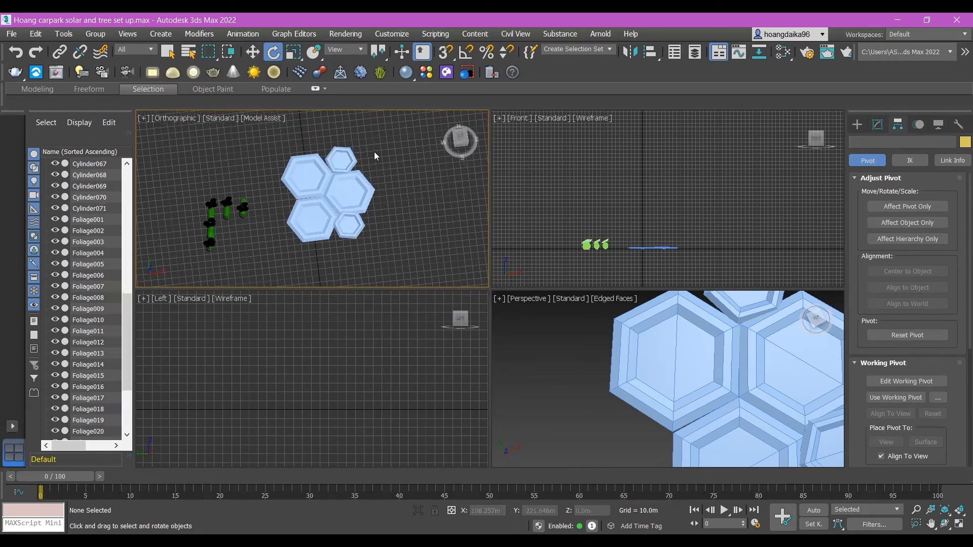
Step: Select all five hexagons and combine them into one group
{"action": "left_click_drag", "start_coordinate": [287, 269], "coordinate": [267, 293]}
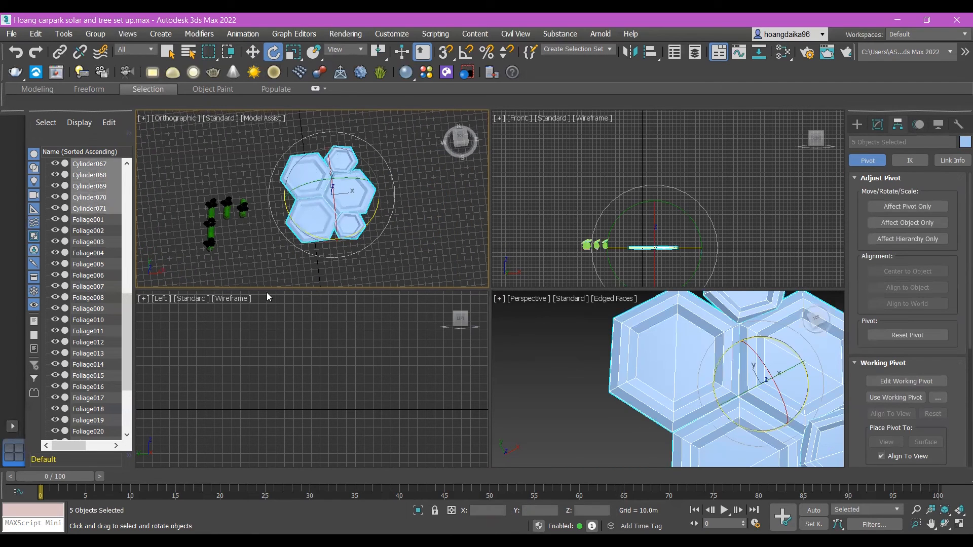
{"action": "left_click", "coordinate": [95, 34]}
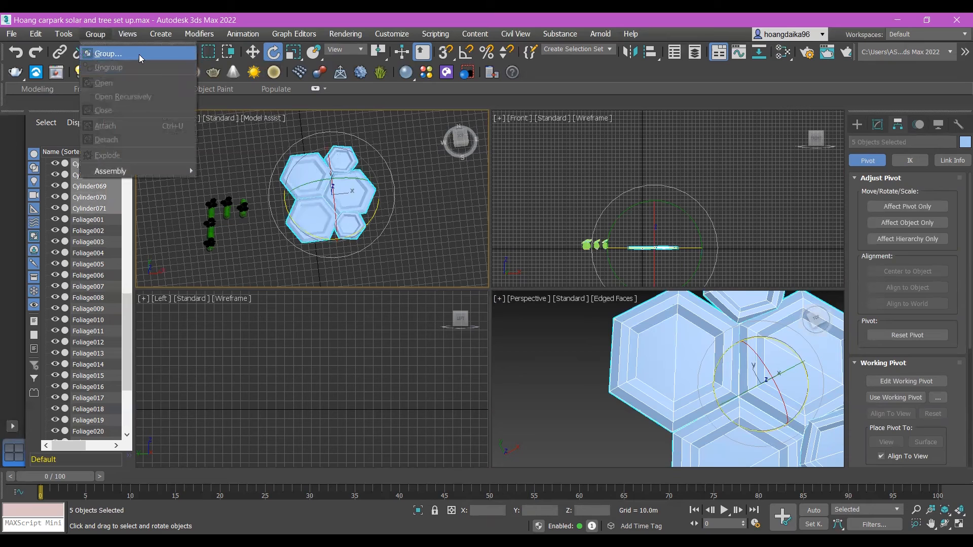
{"action": "left_click", "coordinate": [490, 304]}
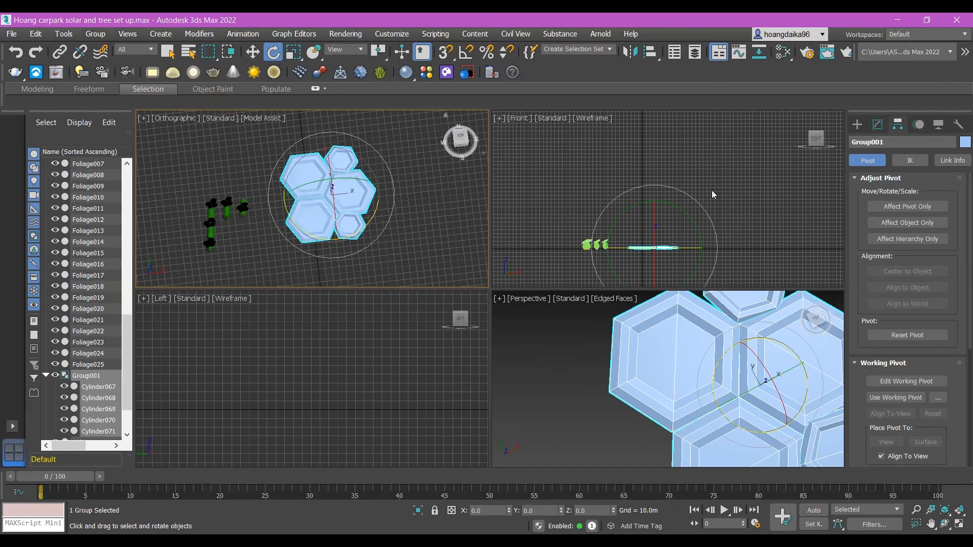
{"action": "left_click", "coordinate": [414, 196]}
Step: Rotate the hexagon group about -38.05° around the Y axis
{"action": "left_click", "coordinate": [352, 198]}
{"action": "middle_click_drag", "start_coordinate": [421, 270], "coordinate": [362, 181], "text": "alt"}
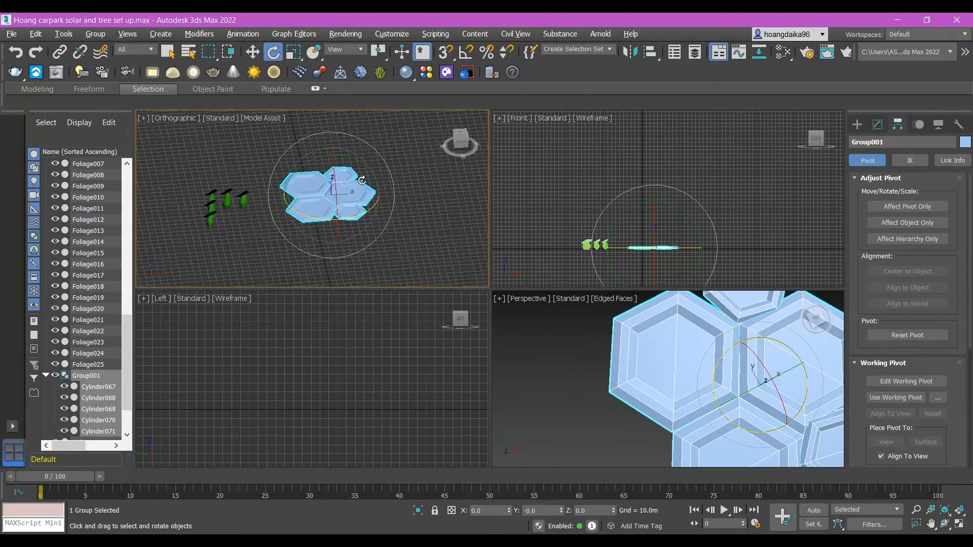
{"action": "left_click_drag", "start_coordinate": [346, 159], "coordinate": [307, 153]}
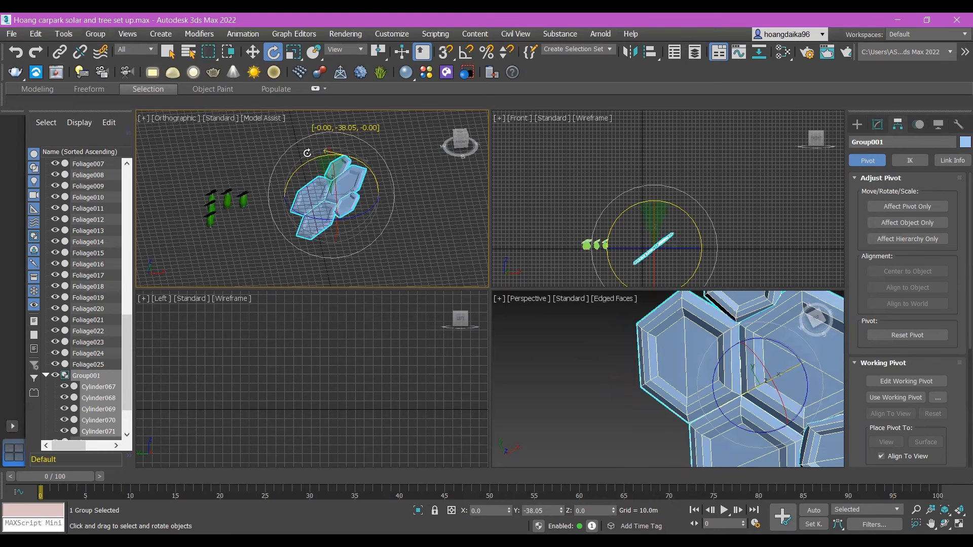
{"action": "left_click", "coordinate": [418, 228]}
Step: Raise the tilted hexagon group along the Z axis above the ground grid
{"action": "middle_click_drag", "start_coordinate": [393, 200], "coordinate": [373, 202], "text": "alt"}
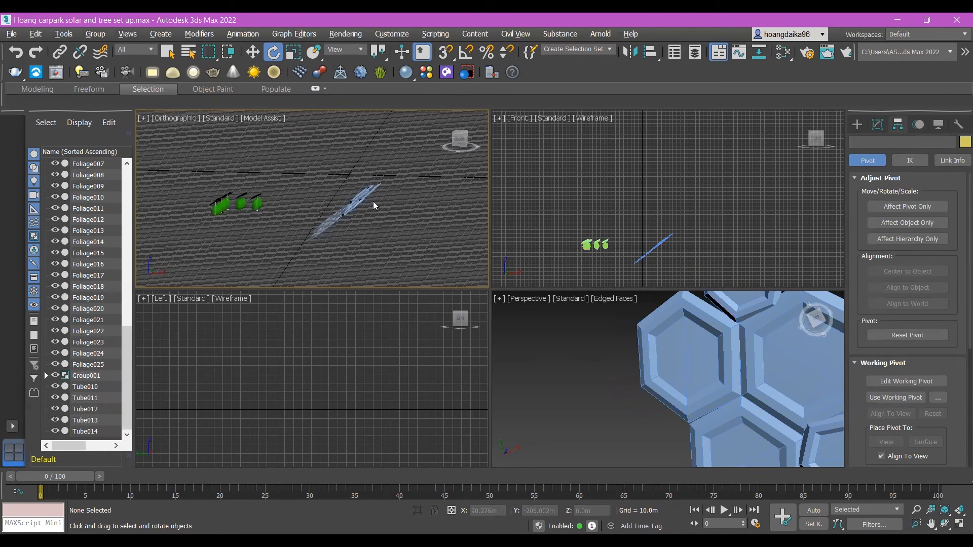
{"action": "left_click", "coordinate": [374, 201]}
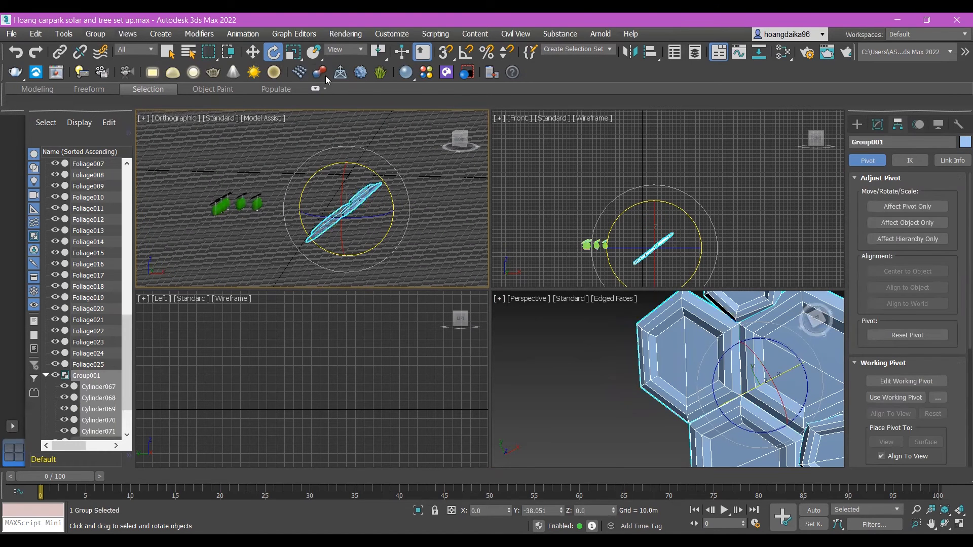
{"action": "left_click", "coordinate": [251, 52]}
{"action": "left_click_drag", "start_coordinate": [347, 160], "coordinate": [341, 100]}
{"action": "left_click", "coordinate": [388, 187]}
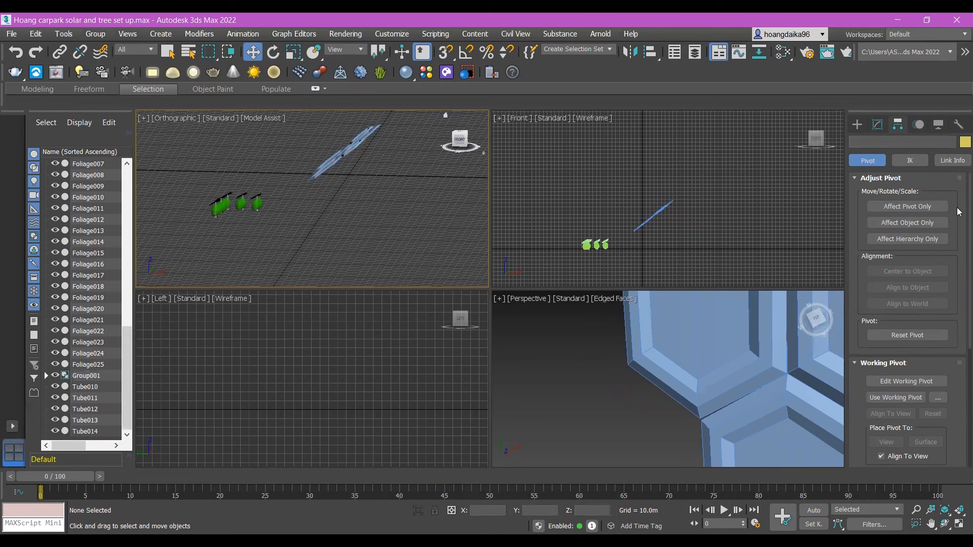
Step: Draw a vertical cylinder of about 17 m radius beside the tilted hexagon group, rising from the ground grid to the panels' height
{"action": "left_click", "coordinate": [879, 125]}
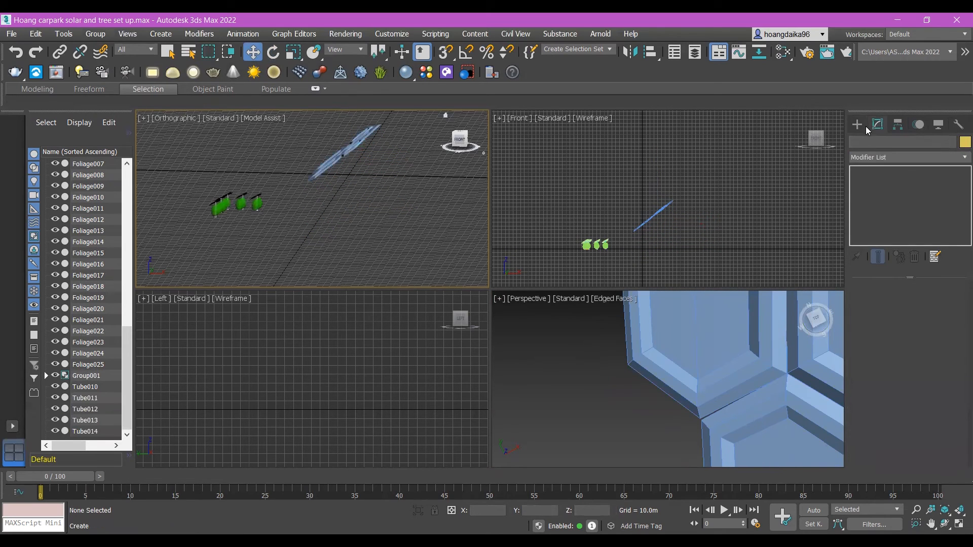
{"action": "left_click", "coordinate": [857, 125]}
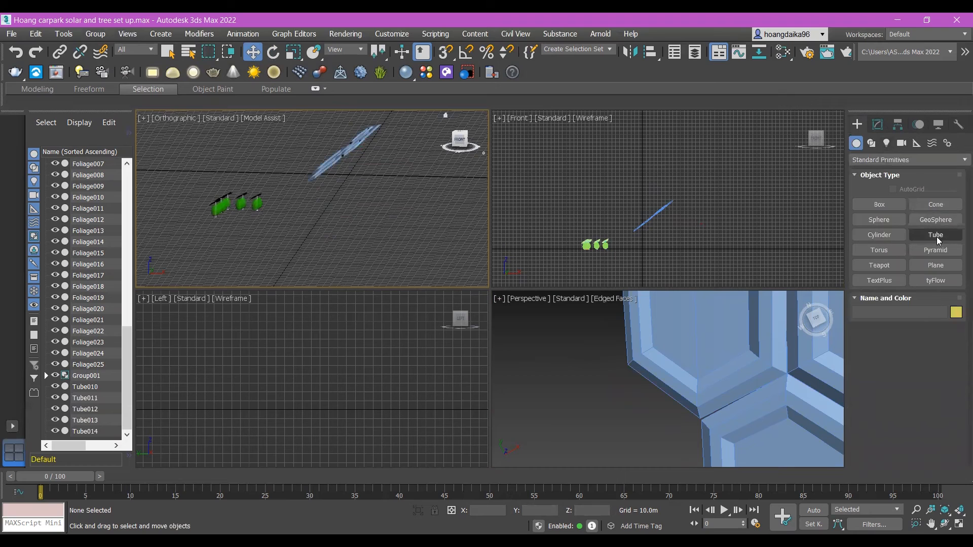
{"action": "left_click", "coordinate": [893, 236]}
{"action": "mouse_move", "coordinate": [347, 223]}
{"action": "left_mouse_down"}
{"action": "mouse_move", "coordinate": [347, 189]}
{"action": "mouse_move", "coordinate": [339, 225]}
{"action": "mouse_move", "coordinate": [359, 223]}
{"action": "left_mouse_up"}
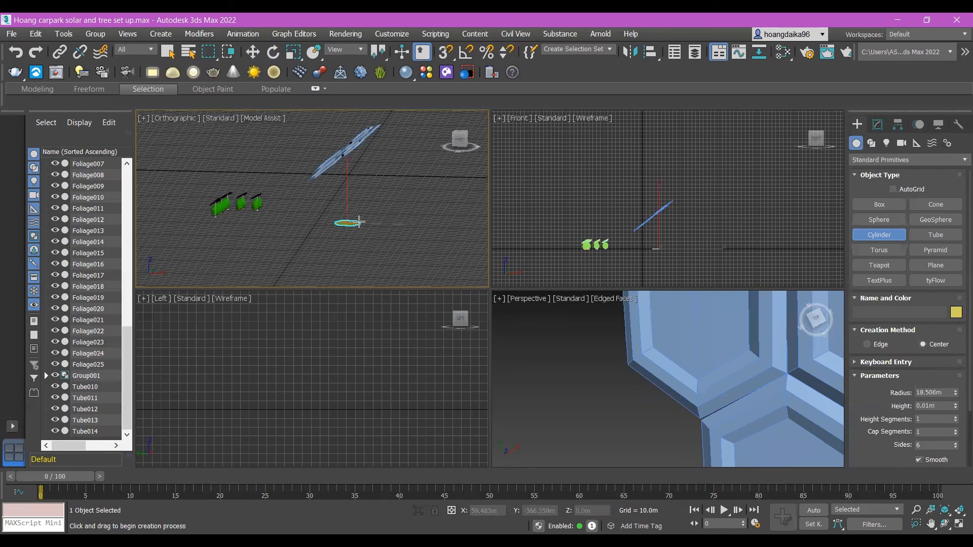
{"action": "left_click", "coordinate": [344, 153]}
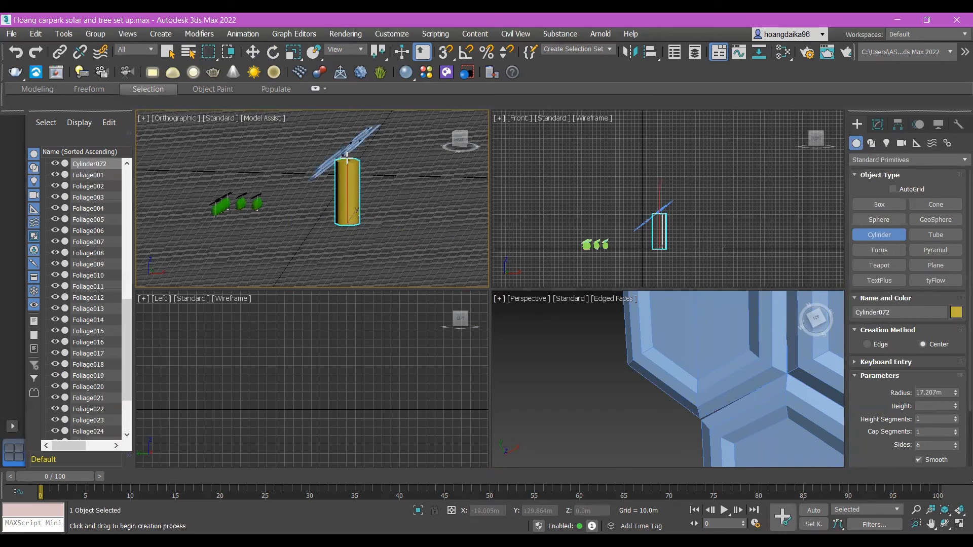
Step: Scale the cylinder down in the horizontal plane into a slimmer post, keeping its height
{"action": "middle_click_drag", "start_coordinate": [390, 229], "coordinate": [357, 190], "text": "alt"}
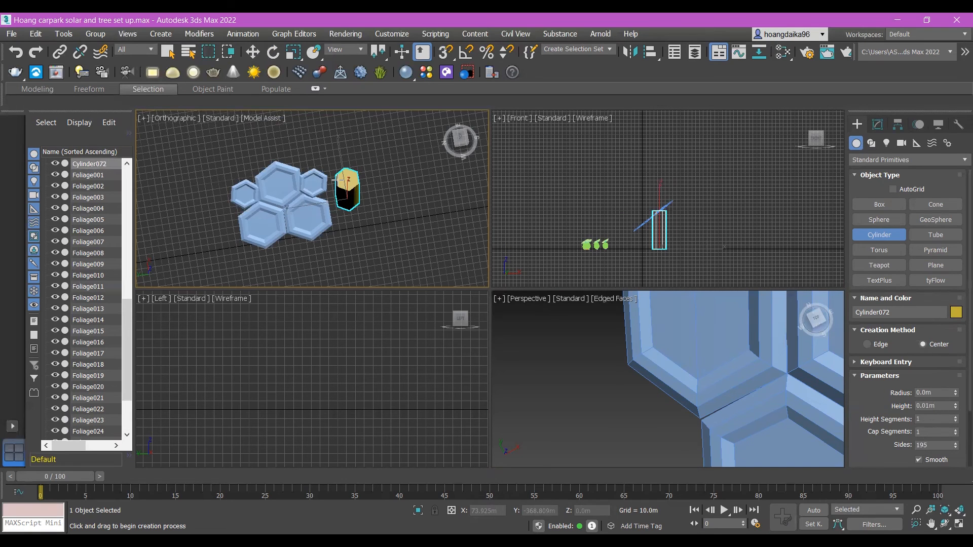
{"action": "scroll", "coordinate": [340, 193], "scroll_direction": "up", "scroll_amount": 3}
{"action": "scroll", "coordinate": [340, 195], "scroll_direction": "down", "scroll_amount": 1}
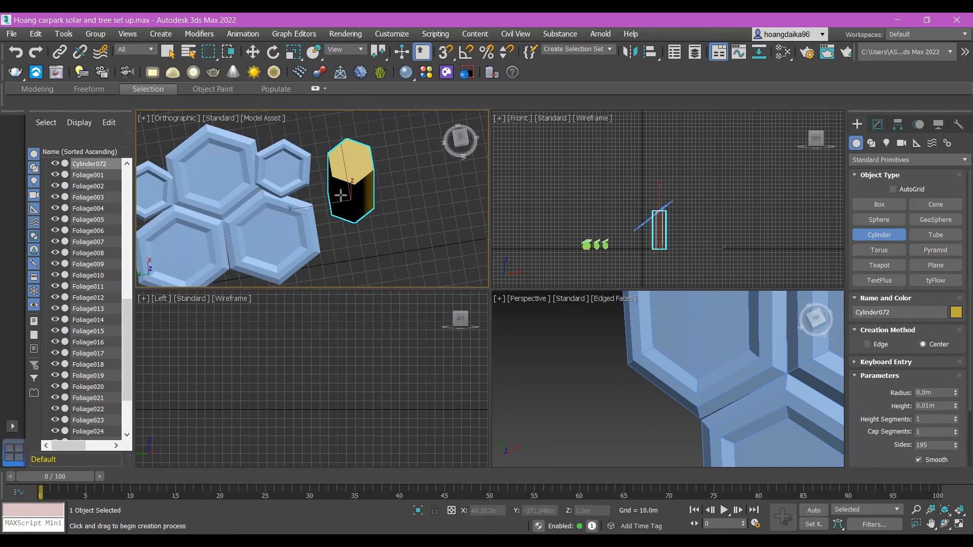
{"action": "mouse_move", "coordinate": [370, 225]}
{"action": "middle_mouse_down", "text": "alt"}
{"action": "mouse_move", "coordinate": [369, 258]}
{"action": "mouse_move", "coordinate": [365, 226]}
{"action": "middle_mouse_up", "text": "alt"}
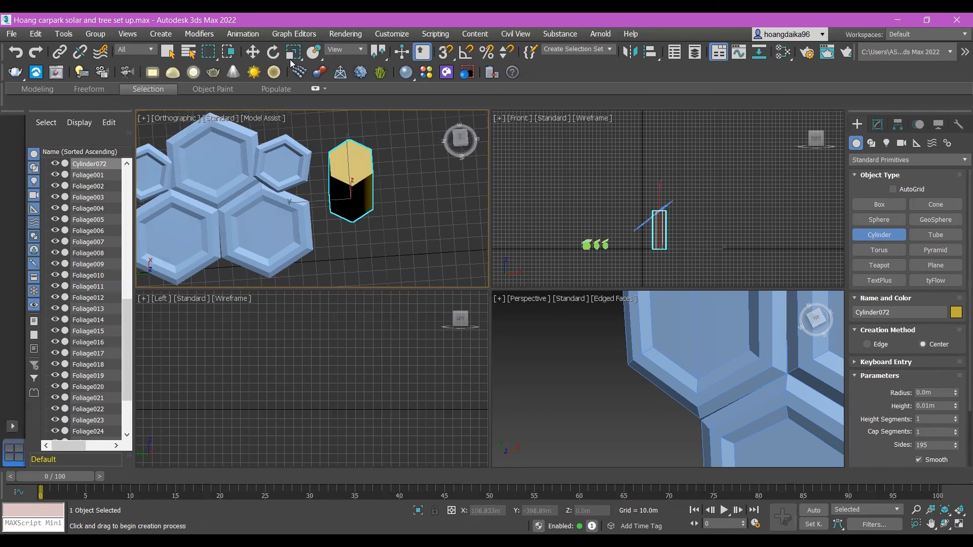
{"action": "key", "text": "r"}
{"action": "left_click_drag", "start_coordinate": [354, 246], "coordinate": [358, 201]}
{"action": "left_click", "coordinate": [432, 220]}
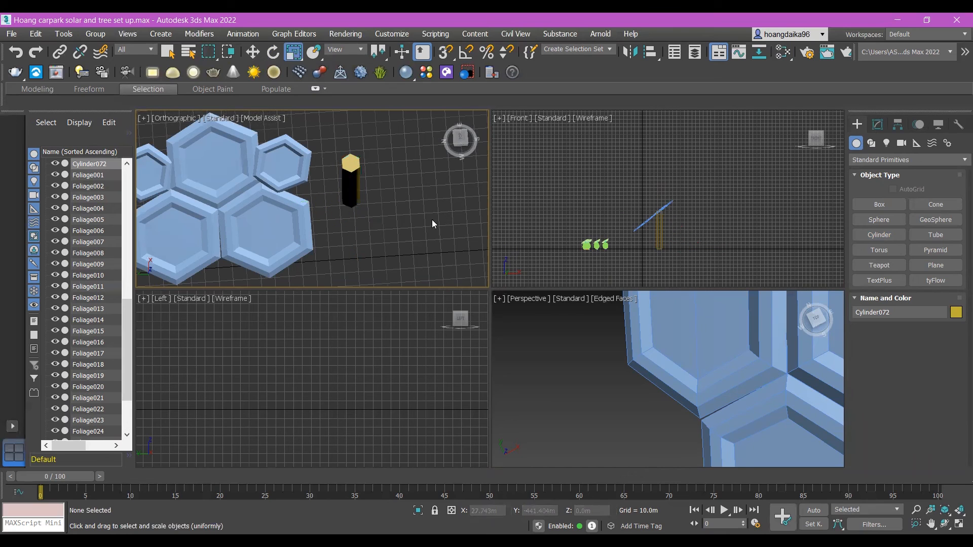
Step: Move the post horizontally in a top view to a spot beneath the middle of the hexagon group
{"action": "key", "text": "w"}
{"action": "left_click", "coordinate": [163, 117]}
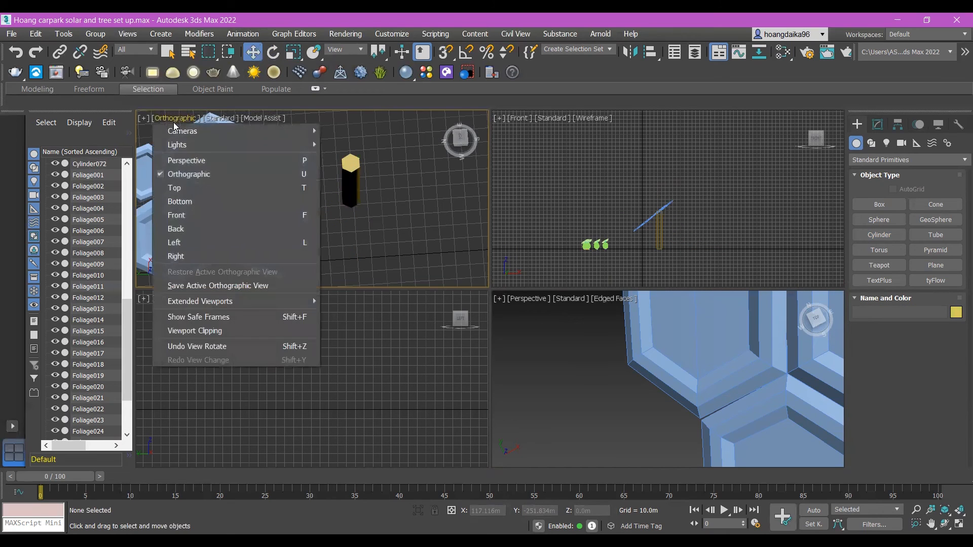
{"action": "left_click", "coordinate": [195, 188]}
{"action": "left_click", "coordinate": [391, 243]}
{"action": "left_click_drag", "start_coordinate": [388, 206], "coordinate": [377, 160]}
{"action": "mouse_move", "coordinate": [440, 212]}
{"action": "left_mouse_down"}
{"action": "mouse_move", "coordinate": [431, 212]}
{"action": "mouse_move", "coordinate": [448, 214]}
{"action": "left_mouse_up"}
{"action": "left_click", "coordinate": [458, 251]}
{"action": "middle_click_drag", "start_coordinate": [435, 236], "coordinate": [373, 223], "text": "alt"}
Step: Lower the post about 16 m along the Z axis so that its top meets the underside of the tilted panels
{"action": "left_click", "coordinate": [385, 183]}
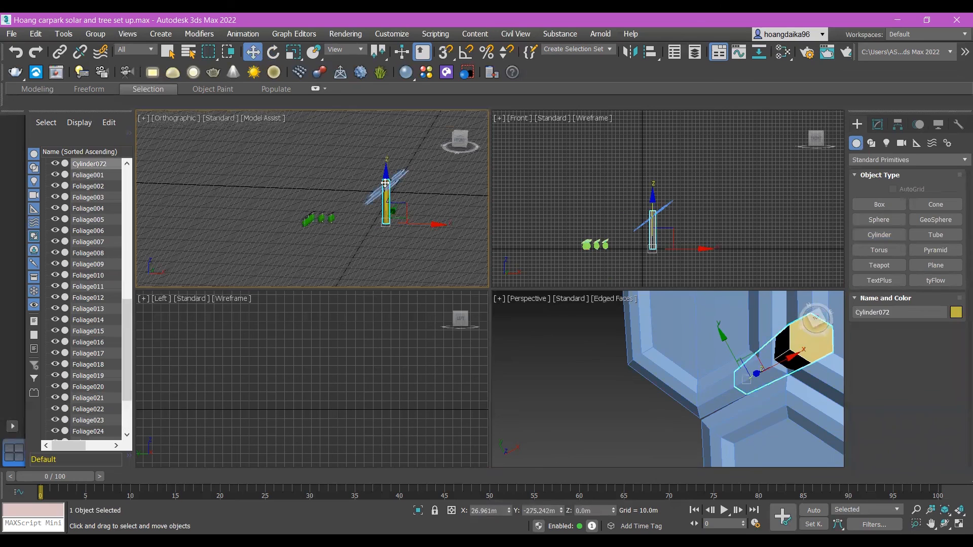
{"action": "left_click_drag", "start_coordinate": [385, 171], "coordinate": [387, 178]}
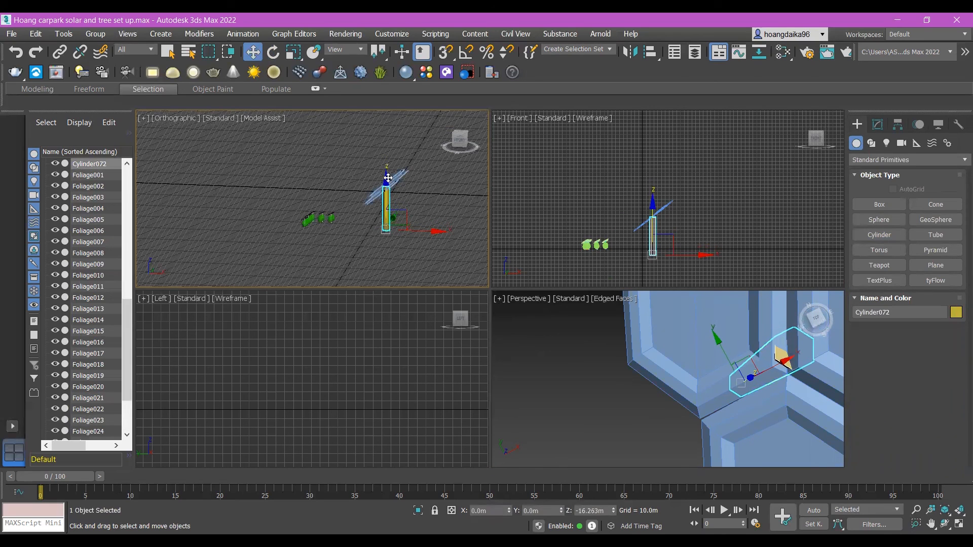
{"action": "left_click", "coordinate": [456, 239]}
Step: Examine the new canopy on its post from several angles and compare it with the supports and bases of the existing solar trees
{"action": "middle_click_drag", "start_coordinate": [453, 239], "coordinate": [431, 240], "text": "alt"}
{"action": "scroll", "coordinate": [374, 226], "scroll_direction": "up", "scroll_amount": 4}
{"action": "scroll", "coordinate": [792, 317], "scroll_direction": "down", "scroll_amount": 14}
{"action": "middle_click_drag", "start_coordinate": [753, 348], "coordinate": [728, 339], "text": "alt"}
{"action": "scroll", "coordinate": [786, 399], "scroll_direction": "up", "scroll_amount": 8}
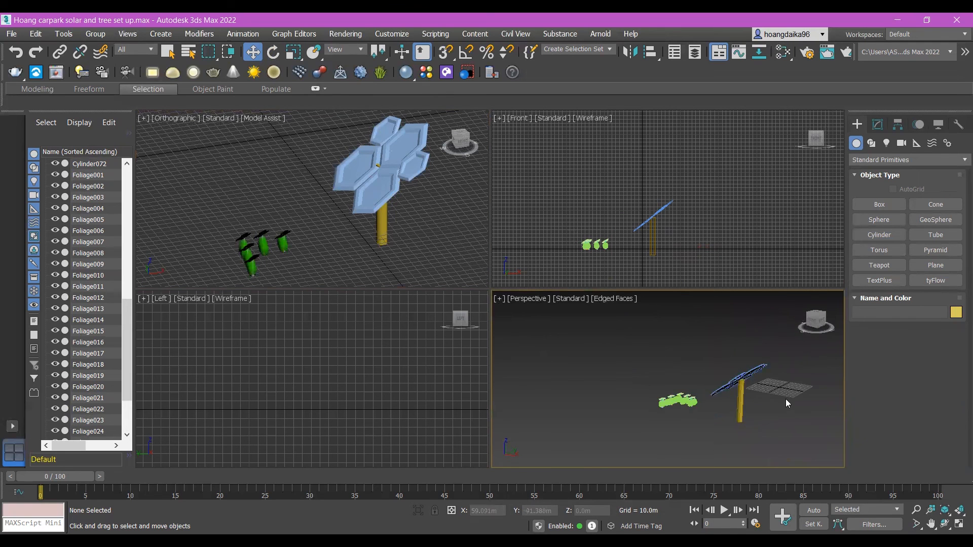
{"action": "middle_click_drag", "start_coordinate": [777, 404], "coordinate": [708, 414], "text": "alt"}
{"action": "scroll", "coordinate": [715, 403], "scroll_direction": "up", "scroll_amount": 6}
{"action": "scroll", "coordinate": [714, 413], "scroll_direction": "up", "scroll_amount": 4}
{"action": "scroll", "coordinate": [707, 415], "scroll_direction": "down", "scroll_amount": 4}
{"action": "scroll", "coordinate": [694, 424], "scroll_direction": "up", "scroll_amount": 4}
{"action": "scroll", "coordinate": [689, 422], "scroll_direction": "up", "scroll_amount": 2}
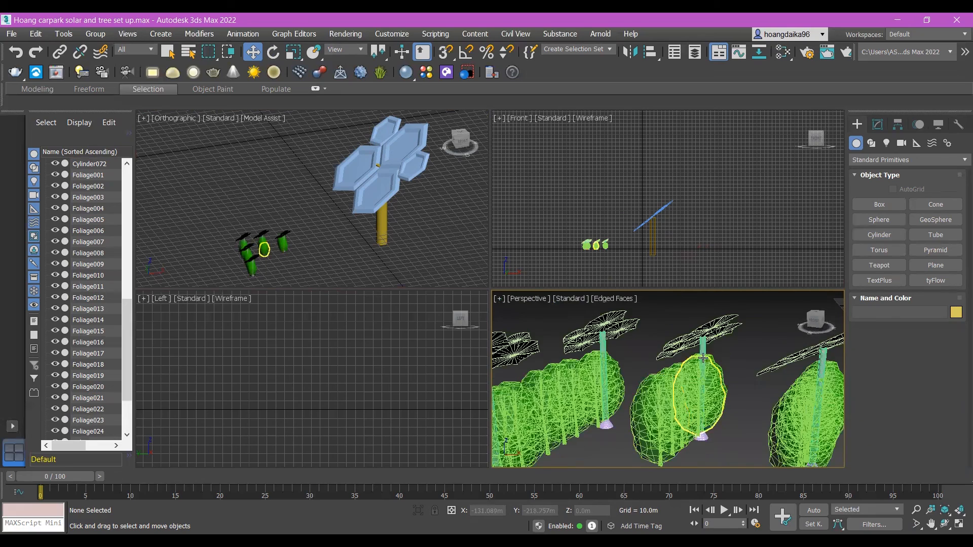
{"action": "scroll", "coordinate": [705, 362], "scroll_direction": "up", "scroll_amount": 3}
{"action": "middle_click_drag", "start_coordinate": [708, 324], "coordinate": [595, 393]}
{"action": "scroll", "coordinate": [629, 364], "scroll_direction": "up", "scroll_amount": 1}
{"action": "scroll", "coordinate": [628, 364], "scroll_direction": "down", "scroll_amount": 5}
{"action": "scroll", "coordinate": [590, 395], "scroll_direction": "up", "scroll_amount": 7}
{"action": "scroll", "coordinate": [589, 394], "scroll_direction": "down", "scroll_amount": 4}
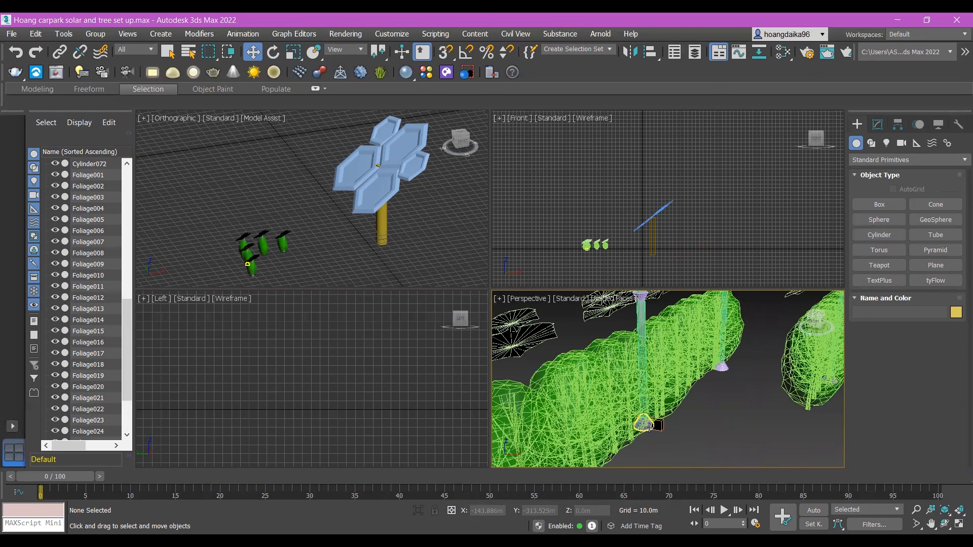
{"action": "middle_click_drag", "start_coordinate": [641, 337], "coordinate": [618, 338], "text": "alt"}
{"action": "scroll", "coordinate": [677, 350], "scroll_direction": "down", "scroll_amount": 5}
{"action": "scroll", "coordinate": [668, 362], "scroll_direction": "down", "scroll_amount": 6}
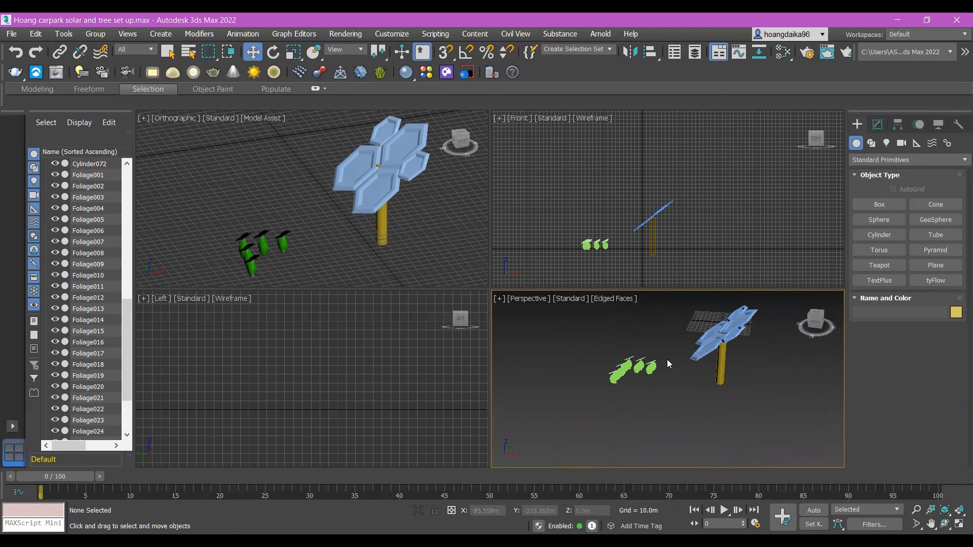
{"action": "middle_click_drag", "start_coordinate": [738, 359], "coordinate": [724, 374], "text": "alt"}
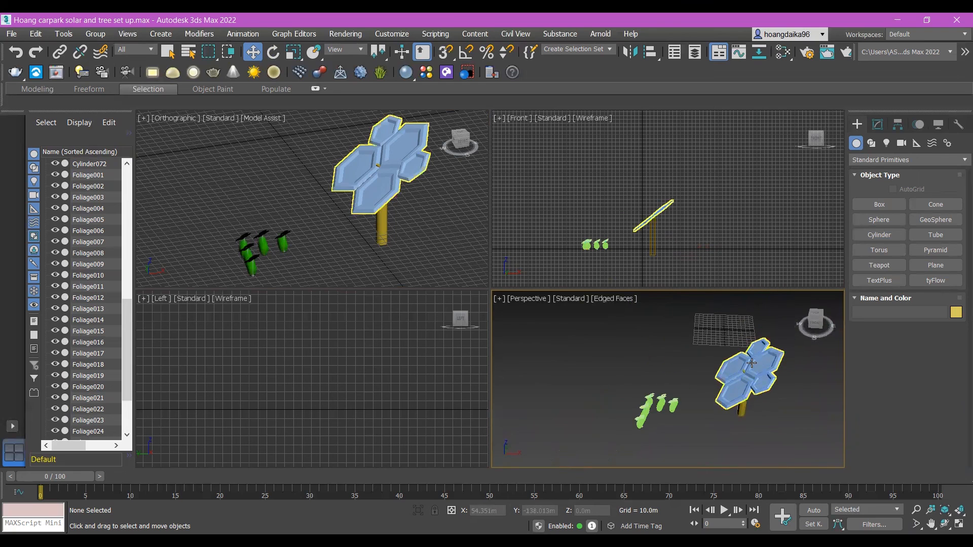